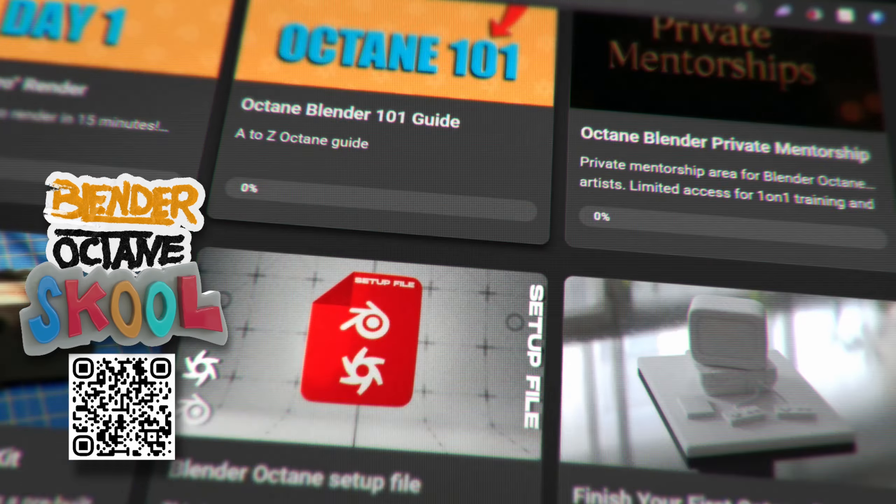
Step: Enable Octane Render Layers for the current view layer and expand its settings
scroll(449, 252, "down", 15)
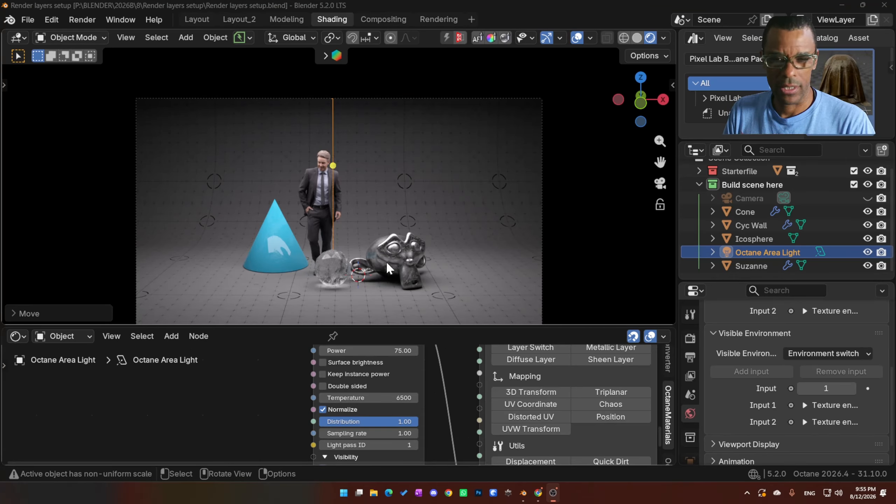
left_click(689, 339)
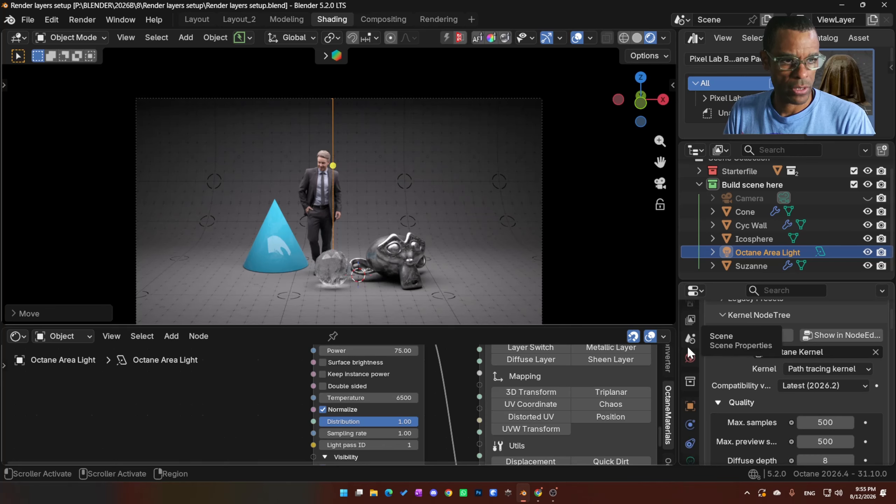
left_click_drag(729, 282, 729, 197)
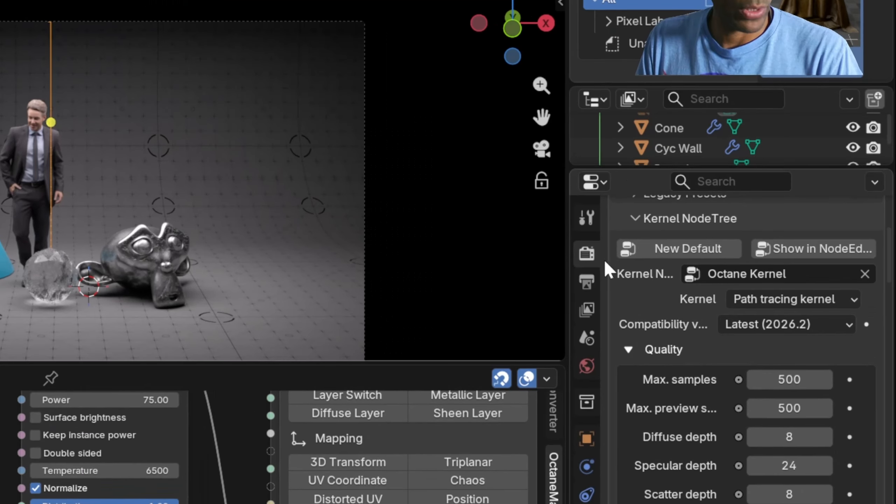
left_click(587, 310)
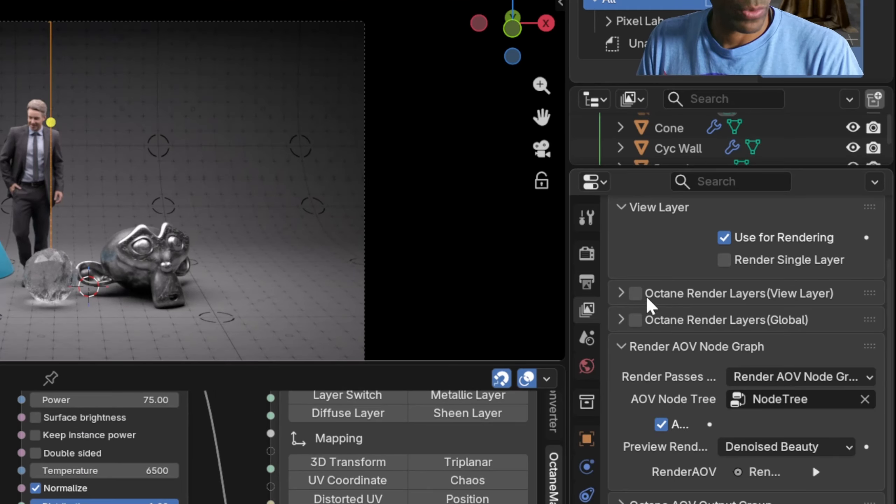
left_click(635, 293)
left_click(622, 293)
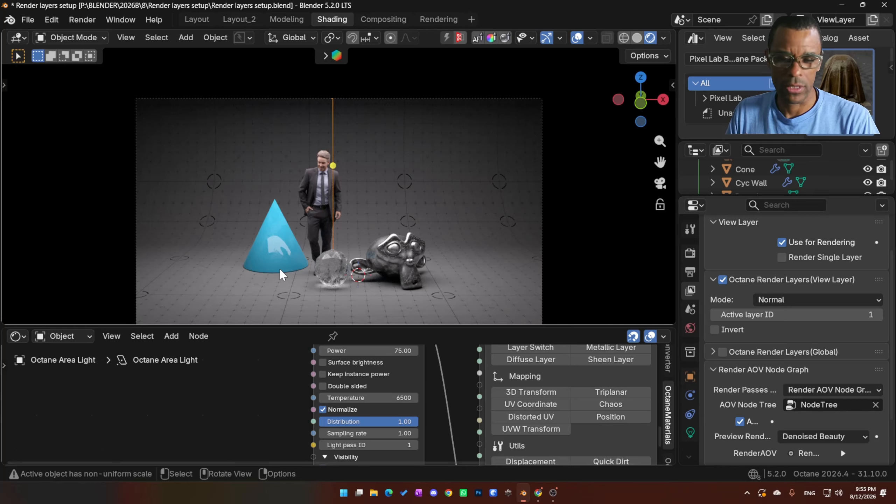
Step: Select the Cyc Wall and enlarge the node editor to view its material nodes
left_click(759, 183)
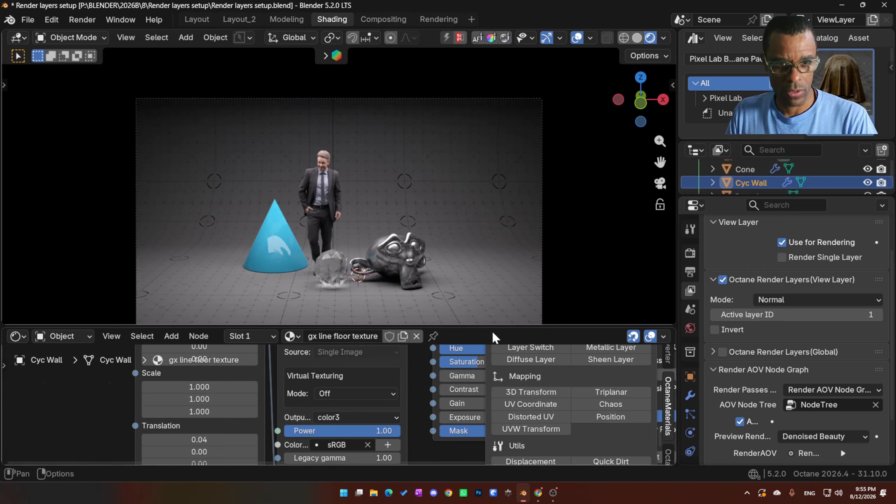
left_click_drag(491, 326, 484, 244)
scroll(450, 300, "down", 5)
scroll(451, 304, "down", 1)
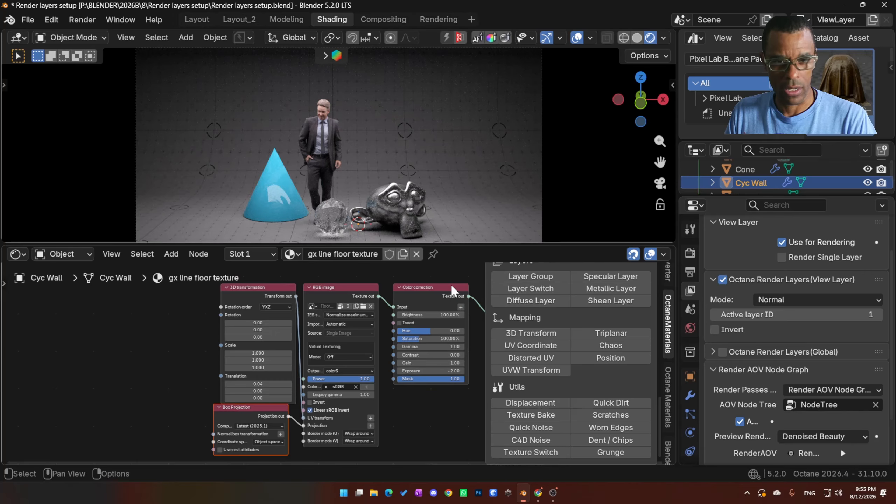
middle_click_drag(453, 291, 312, 346)
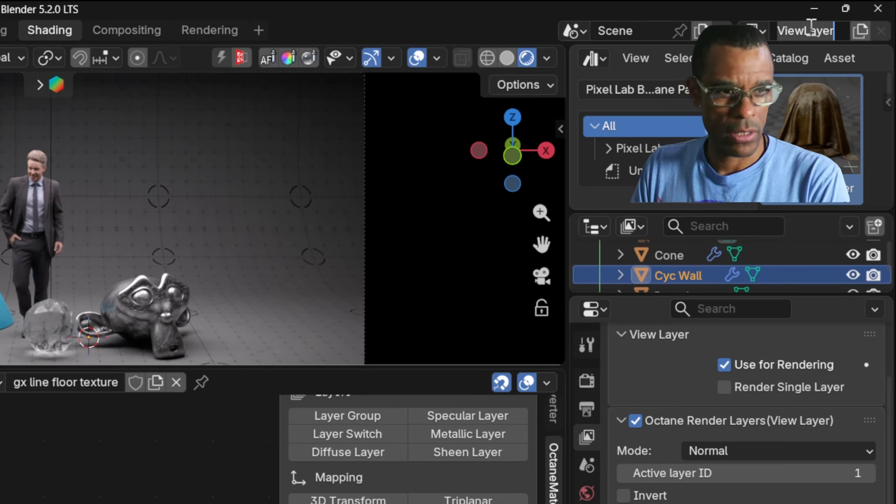
Step: Rename the view layer as ID_1
key("ctrl+BackSpace")
type("ID")
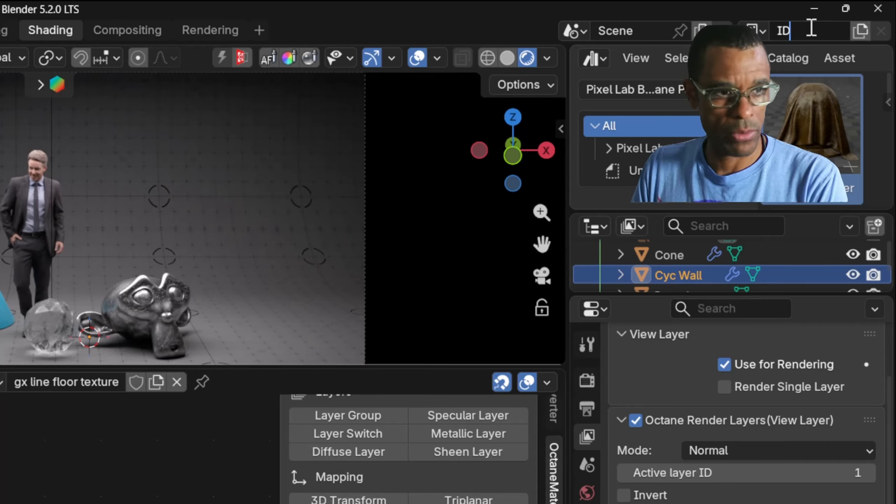
type("_1")
key("Return")
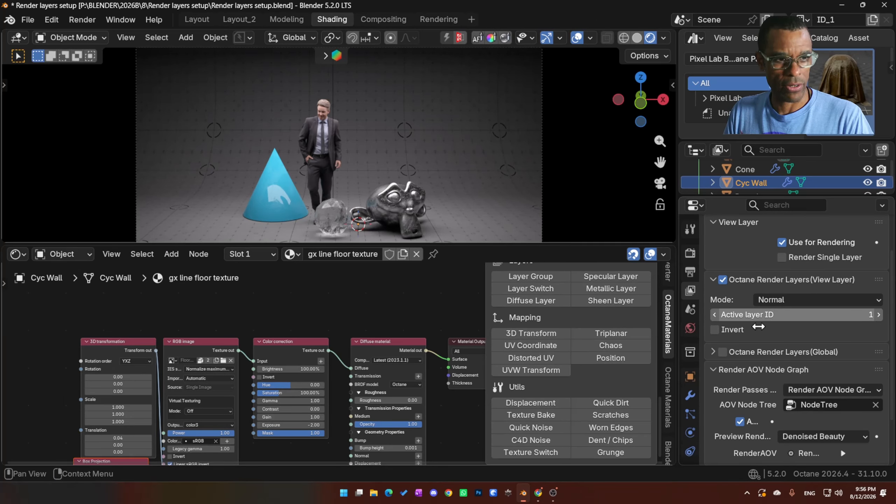
Step: Check the Render layer ID of the scene objects, including the Cyc Wall, Suzanne and the cone, in their Octane object properties
left_click(409, 229)
left_click(220, 194)
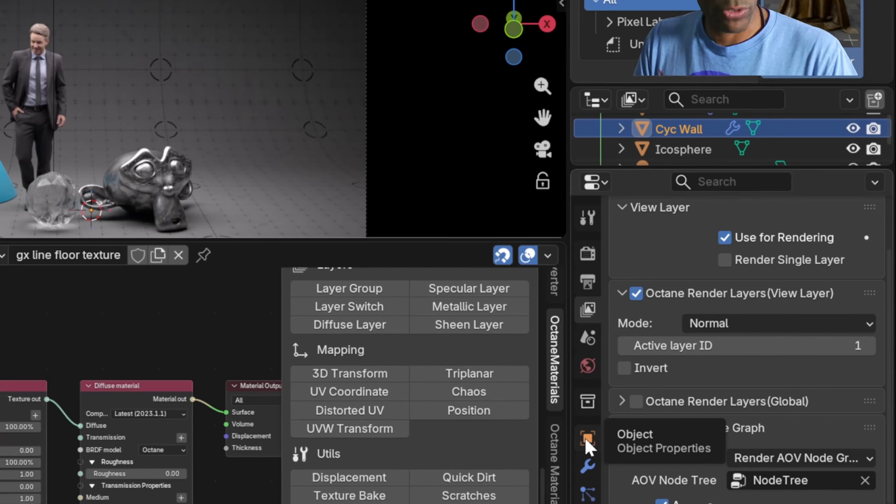
left_click(587, 438)
scroll(631, 393, "down", 12)
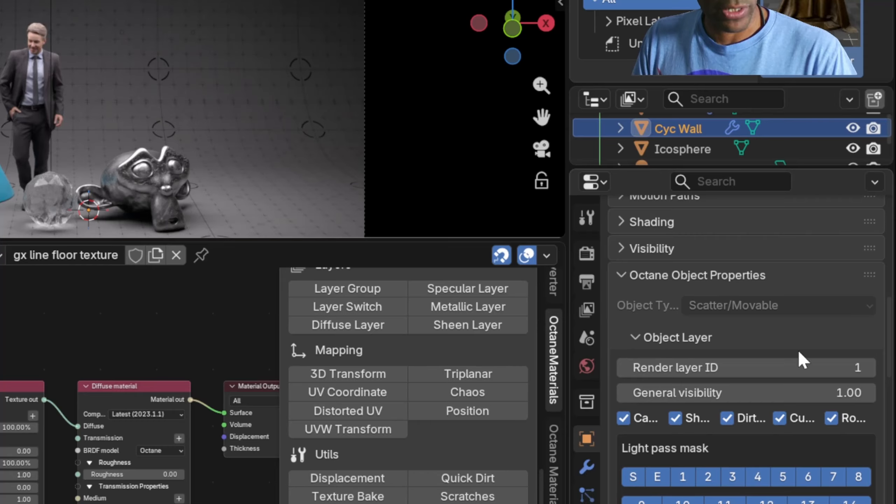
left_click(170, 191)
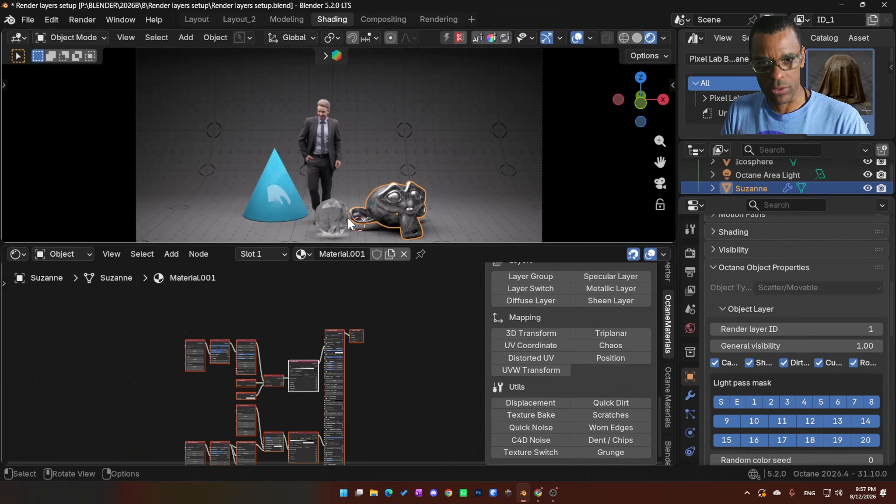
left_click(67, 199)
left_click(280, 204)
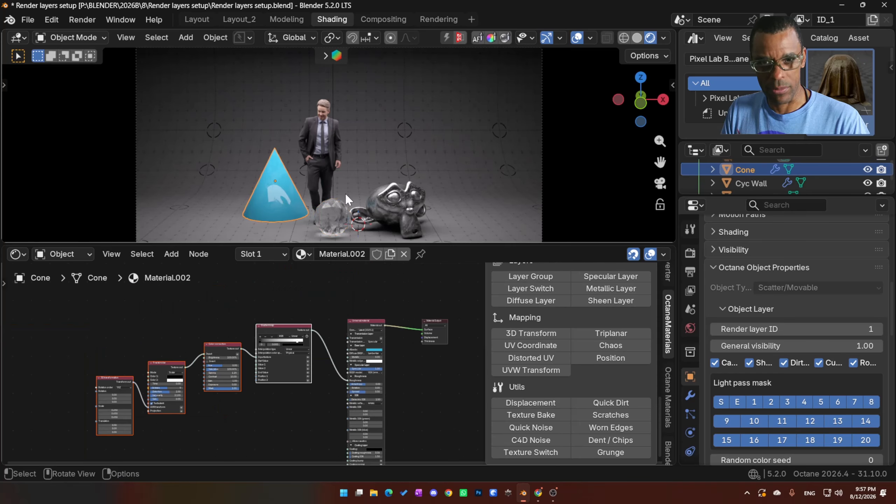
left_click(411, 192)
left_click(285, 204)
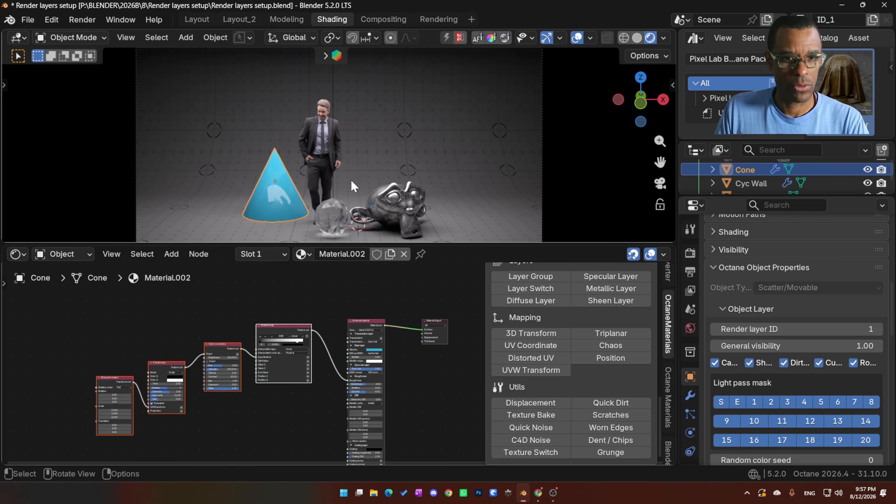
Step: Add a second view layer that copies the settings of ID_1, and set the cone's Render layer ID to 2
left_click(801, 19)
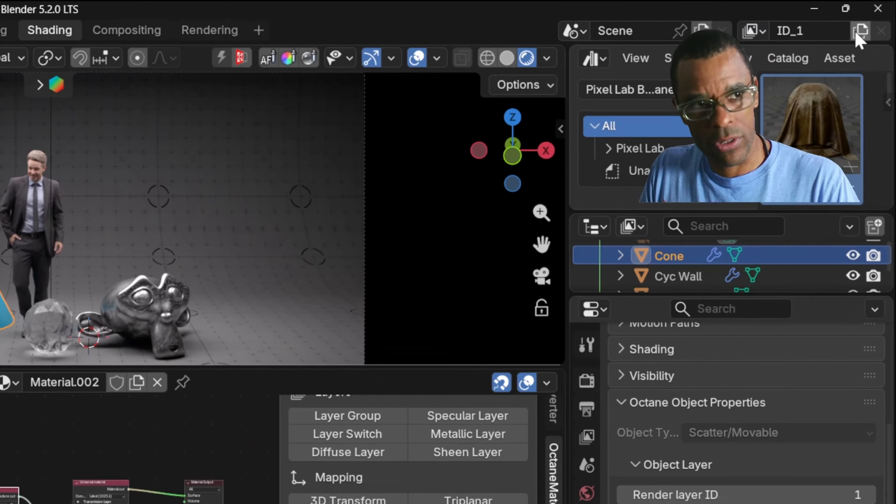
left_click(873, 19)
left_click(783, 92)
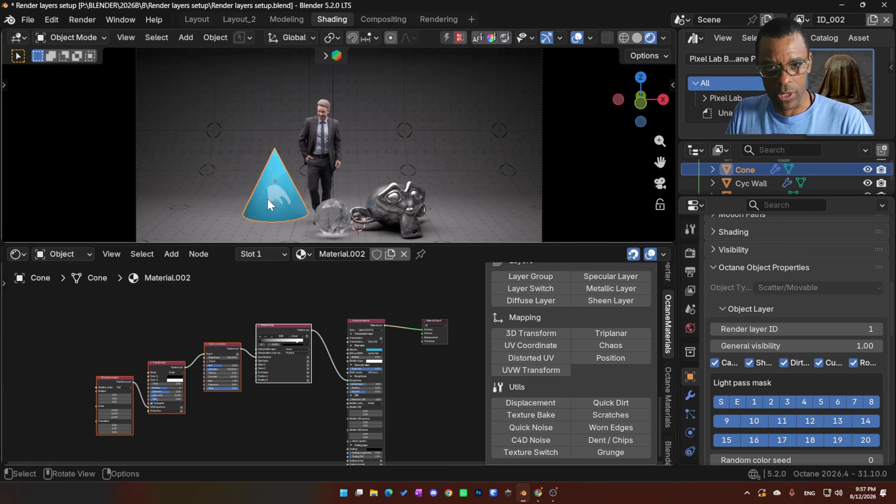
left_click(879, 330)
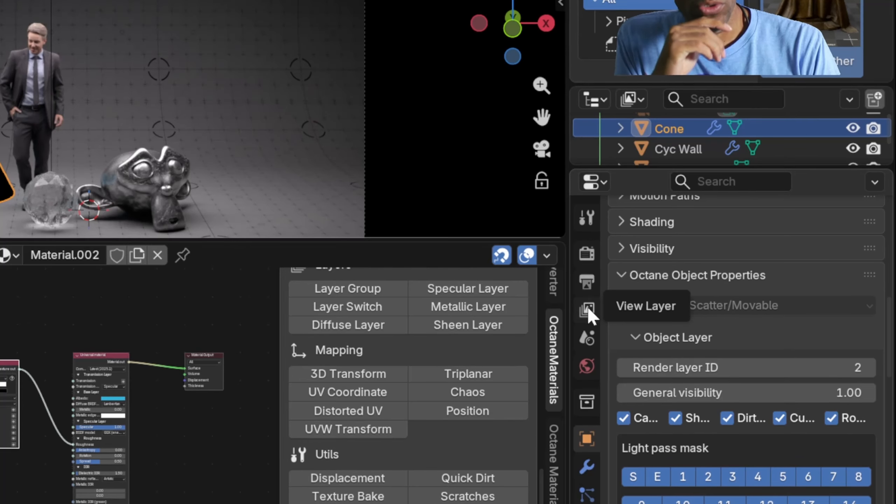
Step: Set the Active layer ID of view layer ID_002 to 2
left_click(587, 306)
scroll(620, 320, "up", 5)
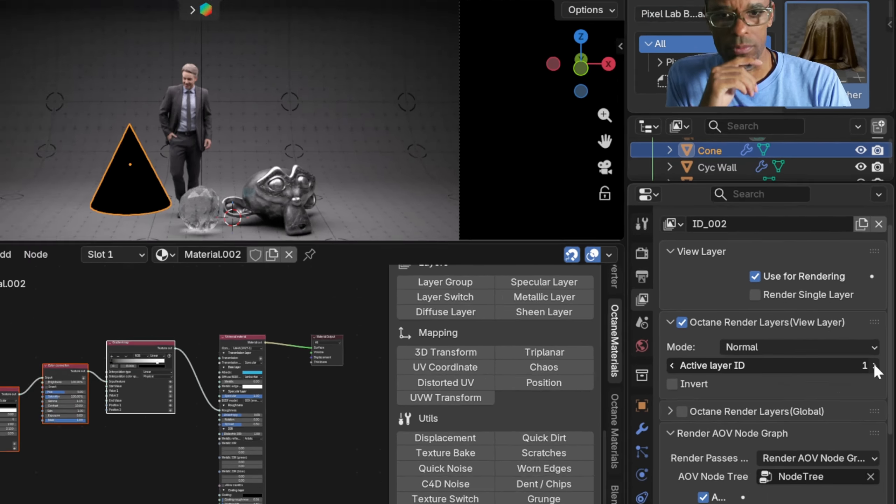
left_click(869, 390)
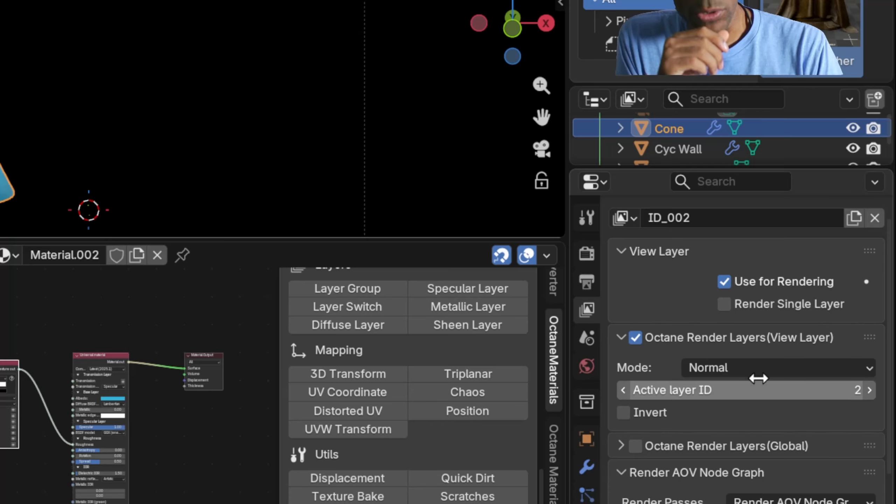
Step: Review the cone's Object Layer properties and switch to view layer ID_1
left_click(588, 439)
scroll(651, 442, "down", 15)
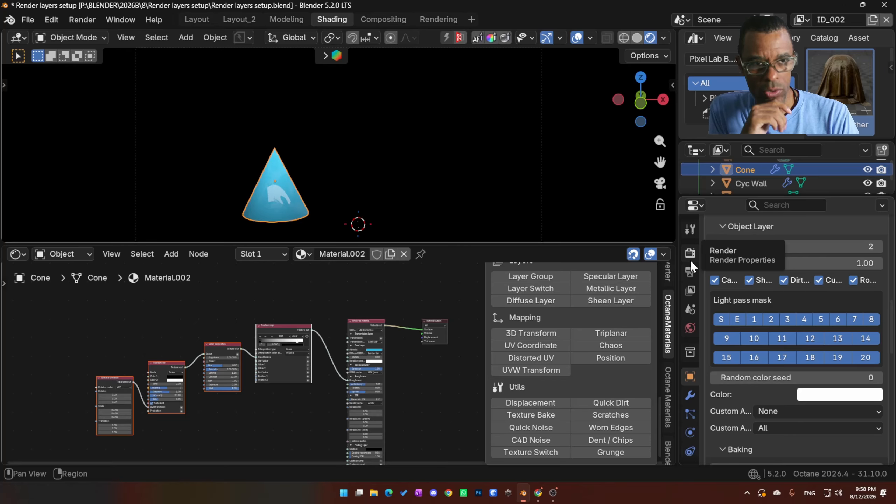
left_click(799, 19)
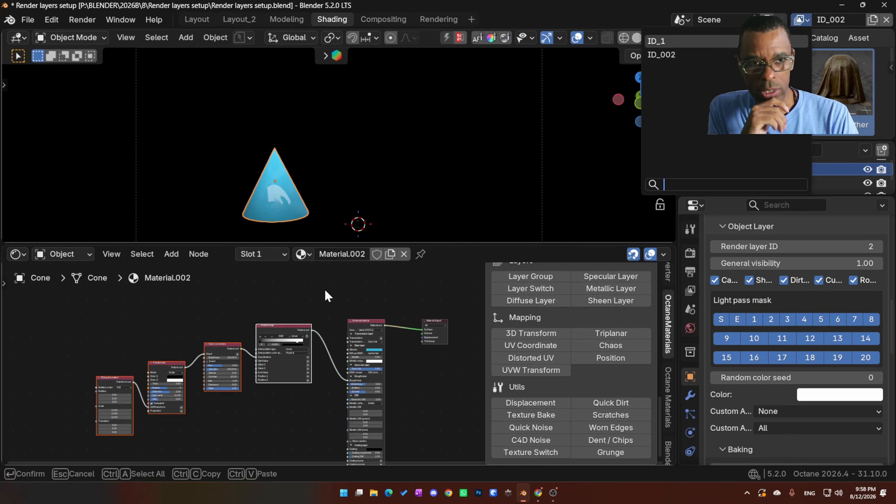
key("Return")
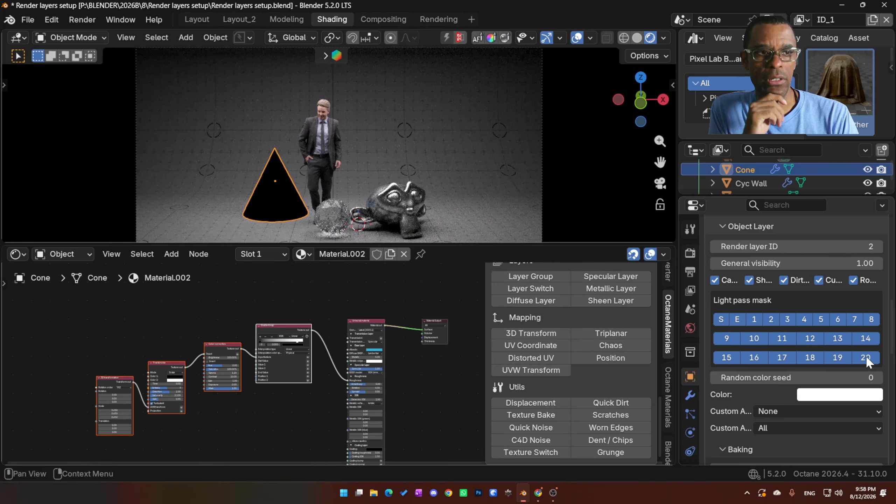
Step: Try the Only side effects, Hide from camera and Hide inactive layers modes on view layer ID_1, and return it to Normal
left_click(690, 291)
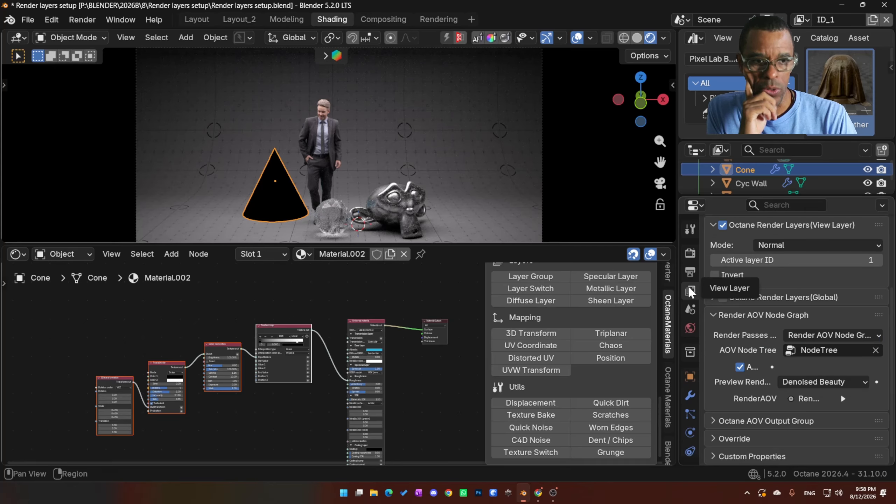
left_click(793, 247)
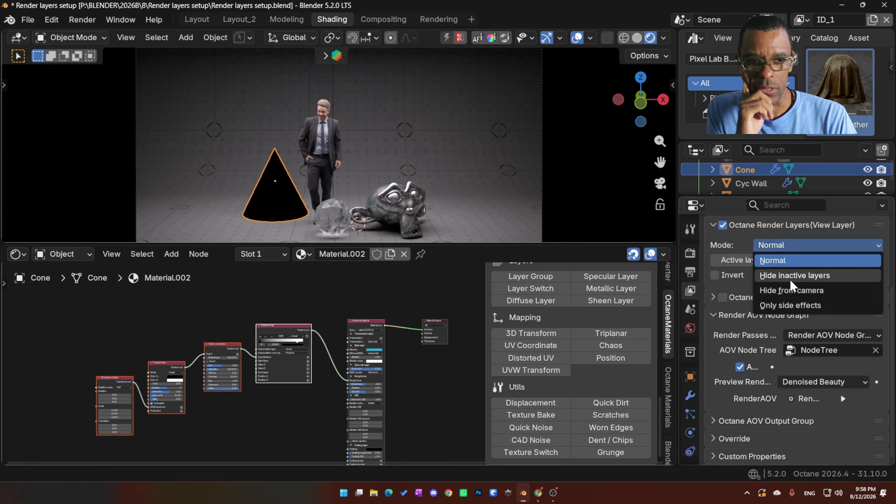
left_click(791, 306)
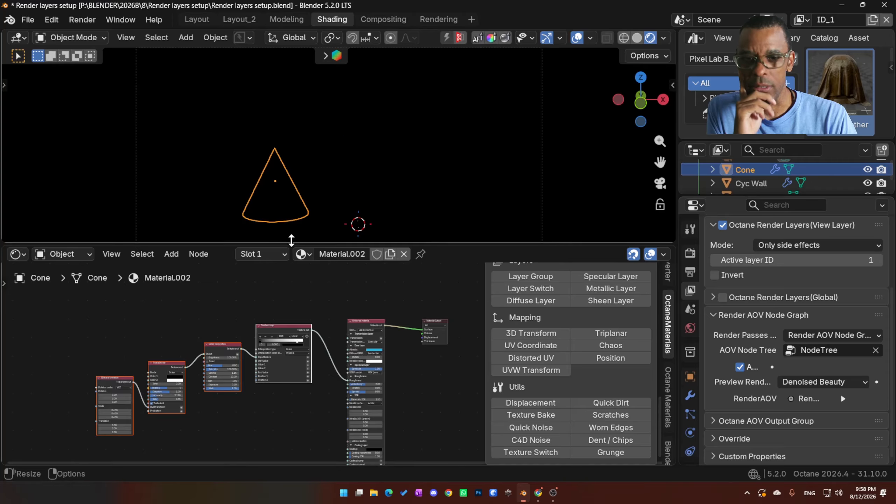
left_click(829, 246)
left_click(802, 292)
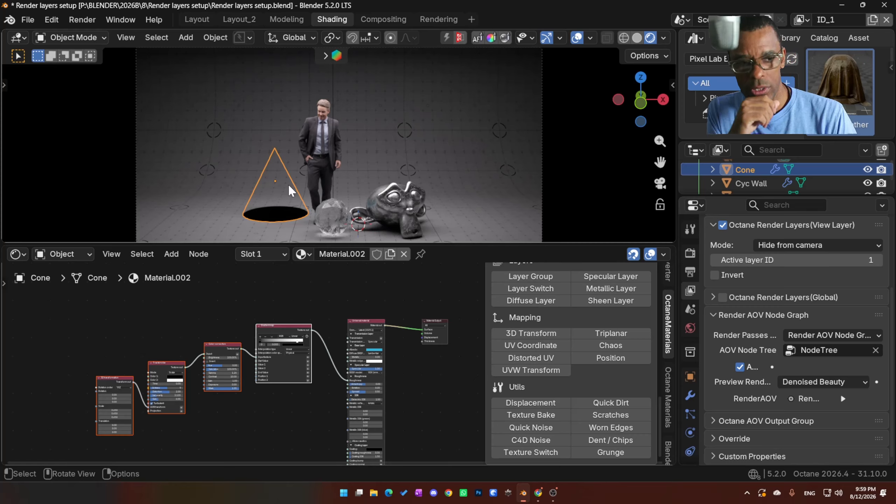
left_click(845, 246)
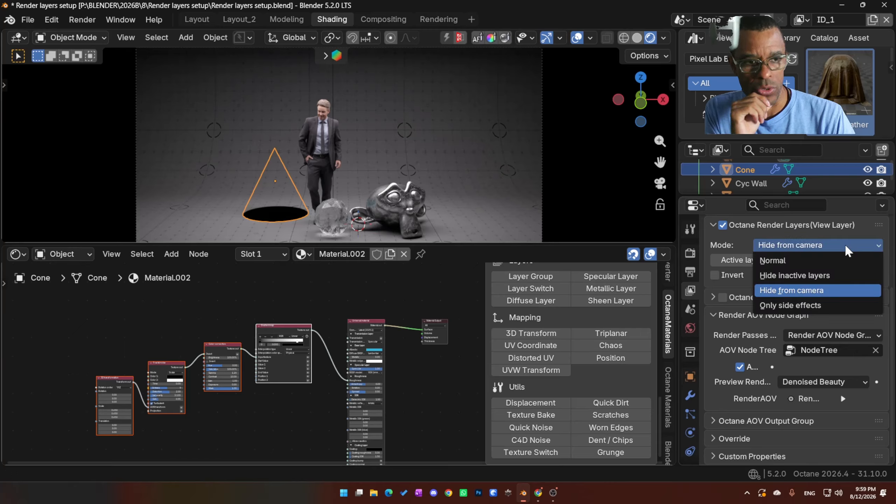
left_click(808, 275)
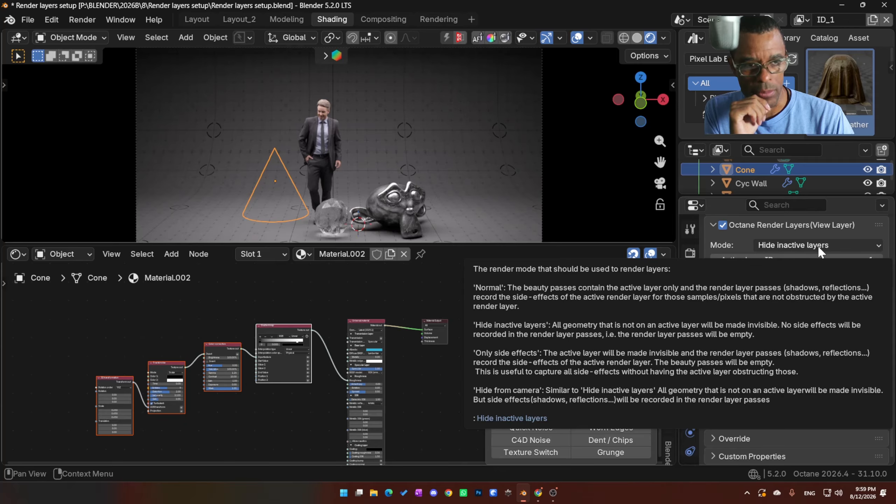
left_click(818, 246)
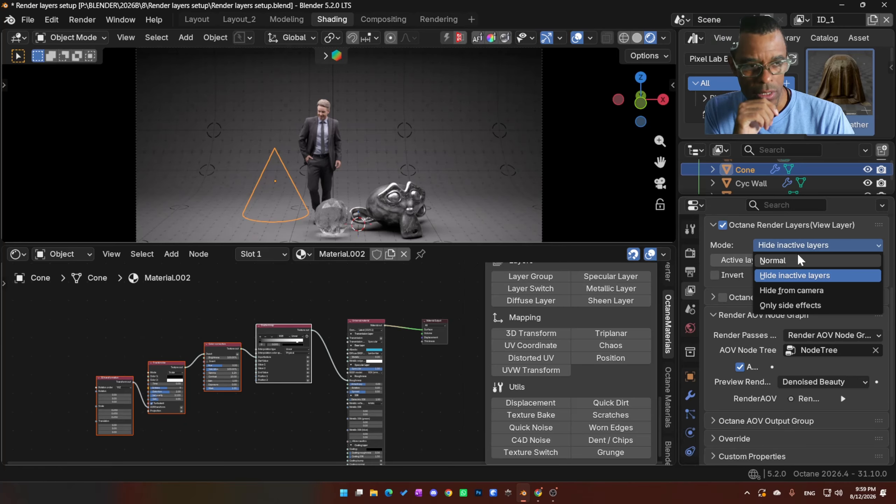
left_click(789, 263)
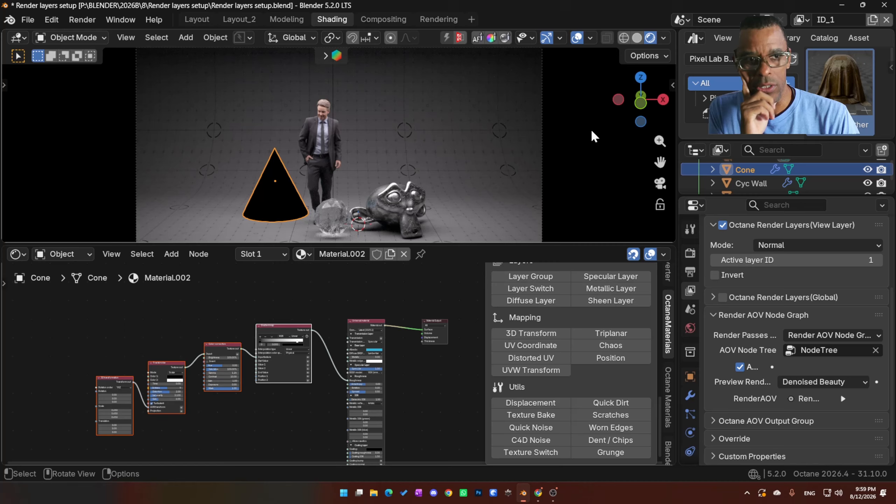
Step: Switch to view layer ID_002 and add a third view layer that copies its settings
left_click(802, 19)
left_click(798, 54)
left_click(873, 19)
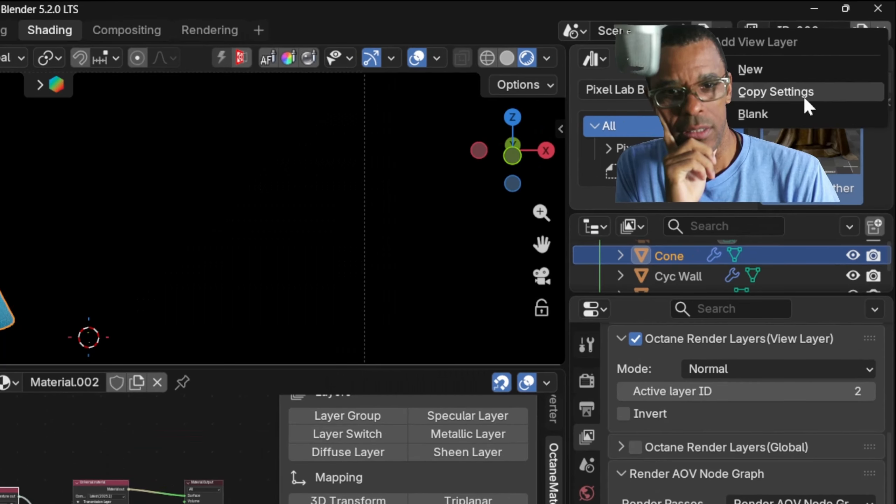
left_click(789, 82)
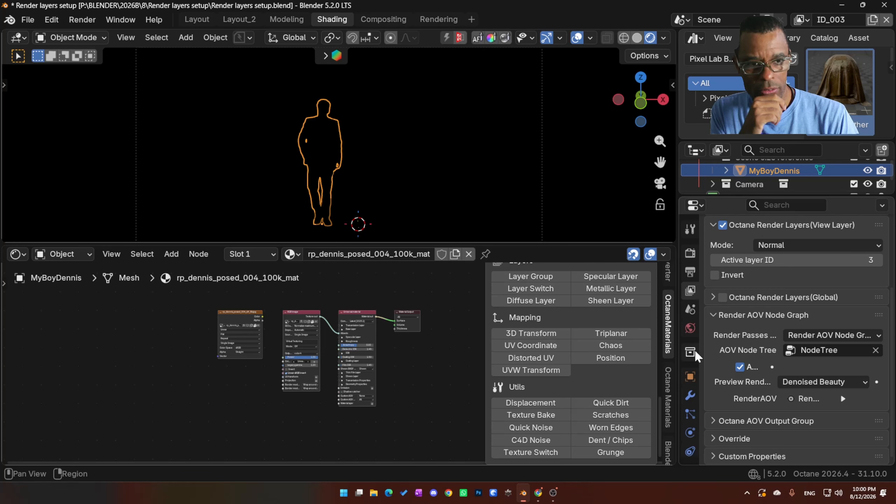
Step: Set the standing man's Render layer ID to 3 in his Octane object properties
left_click(690, 377)
scroll(737, 380, "down", 10)
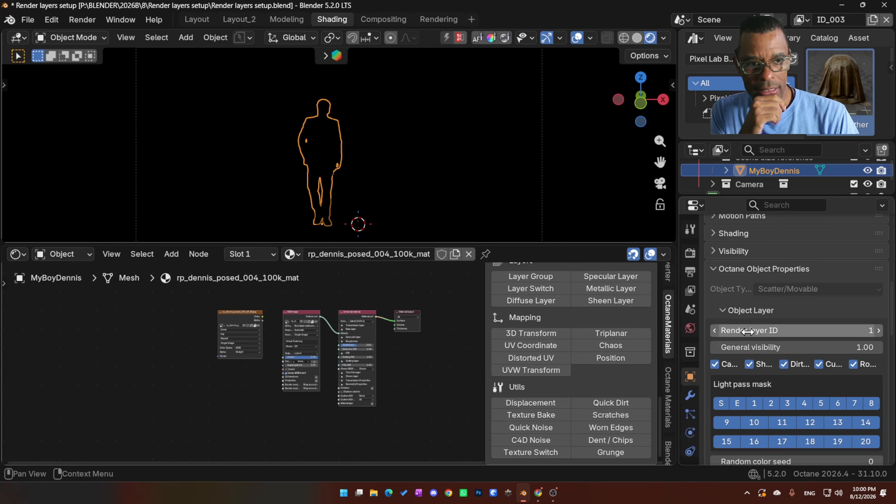
left_click_drag(860, 329, 879, 328)
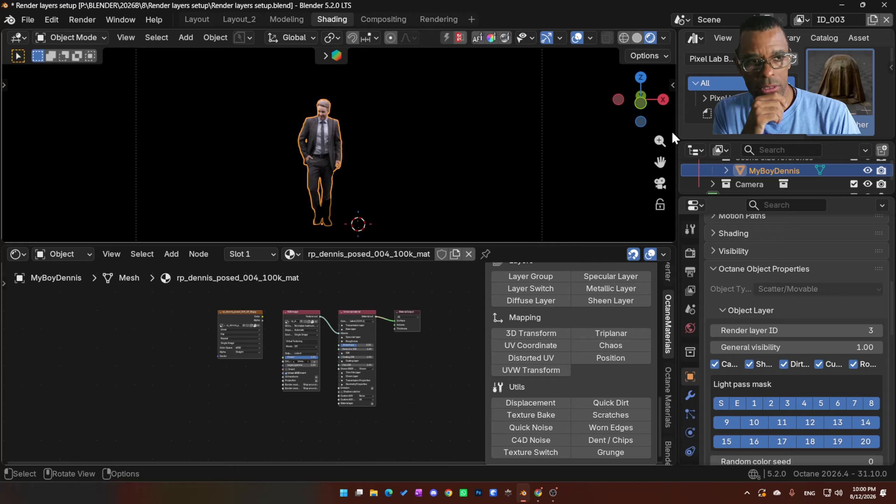
Step: Add a fourth view layer that copies the settings of view layer ID_003
left_click(807, 18)
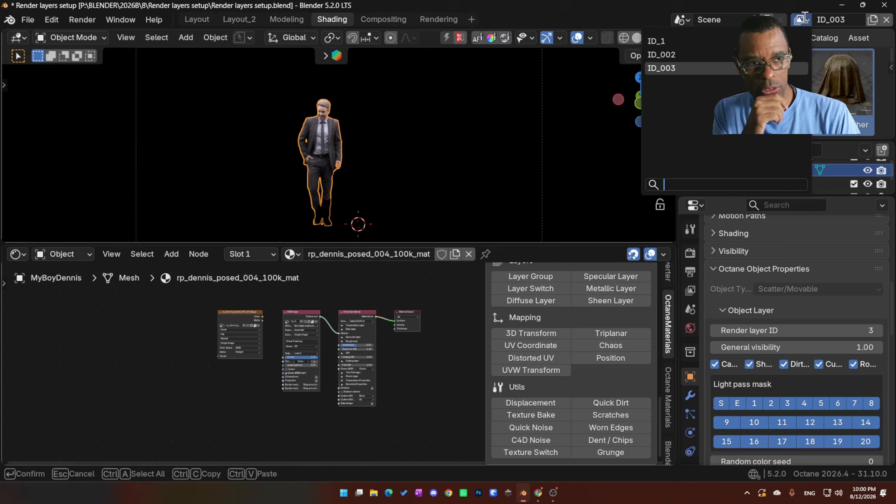
left_click(872, 19)
left_click(825, 69)
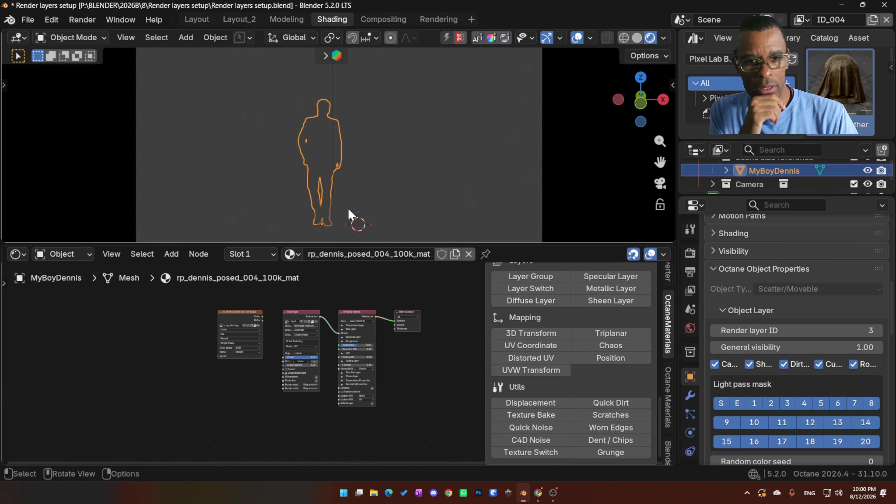
Step: Set view layer ID_004's Active layer ID to 4 and assign the icosphere Render layer ID 4 in its Octane object properties
left_click(348, 208)
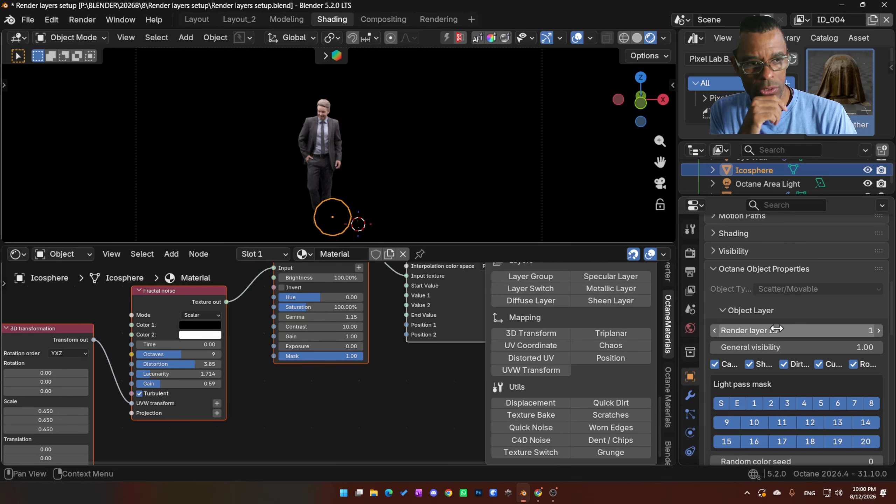
left_click(692, 289)
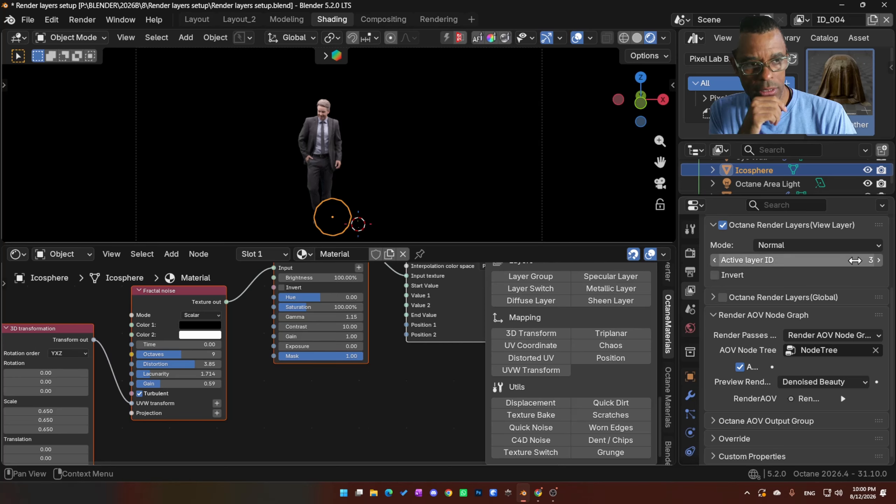
left_click(860, 260)
key("Return")
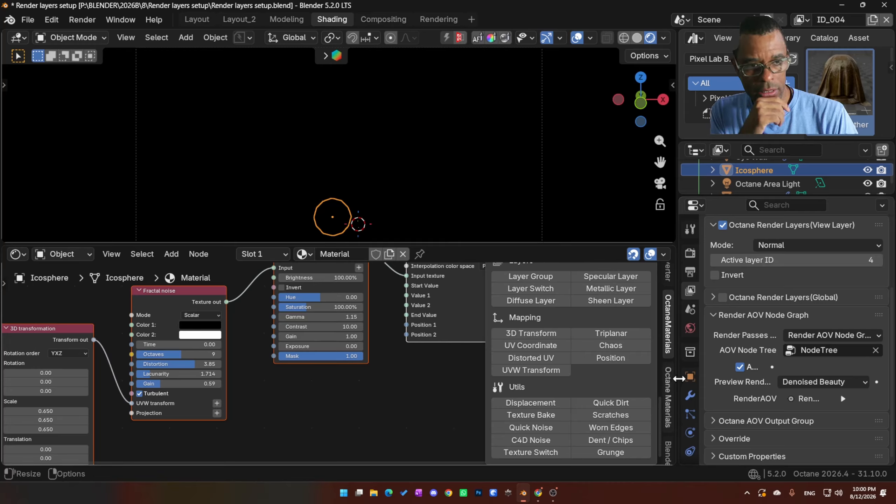
left_click(690, 376)
scroll(824, 331, "down", 10)
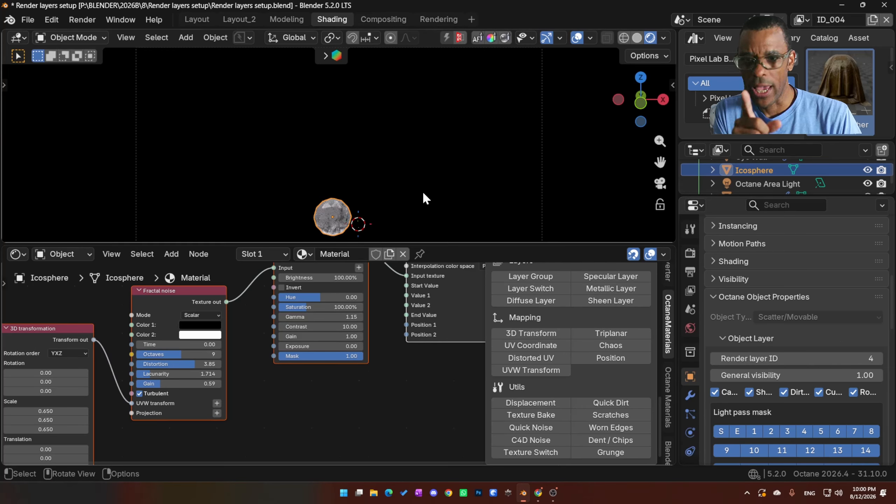
Step: Switch to view layer ID_1, try the Only side effects mode, and return the mode to Normal
left_click(801, 20)
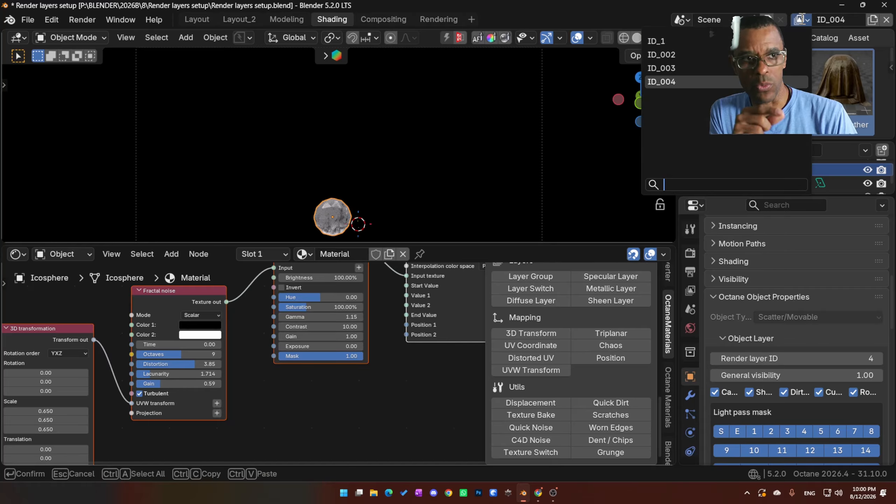
left_click(663, 41)
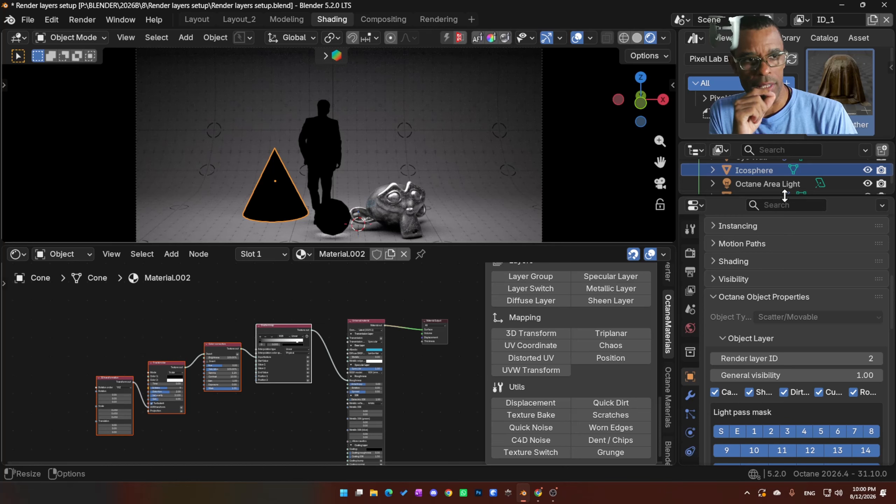
left_click(690, 290)
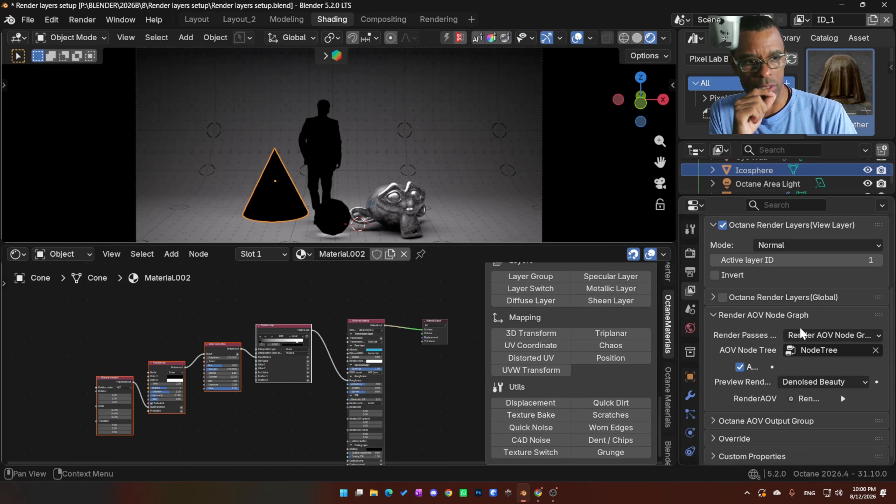
left_click(791, 247)
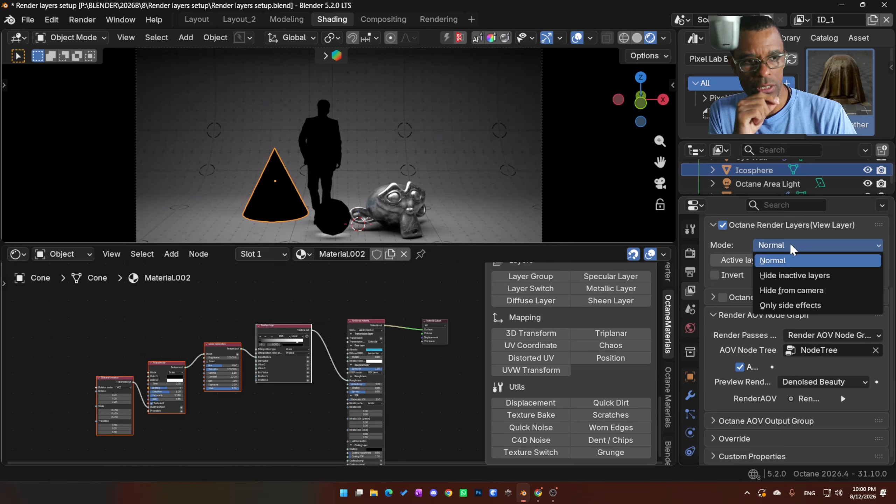
left_click(790, 305)
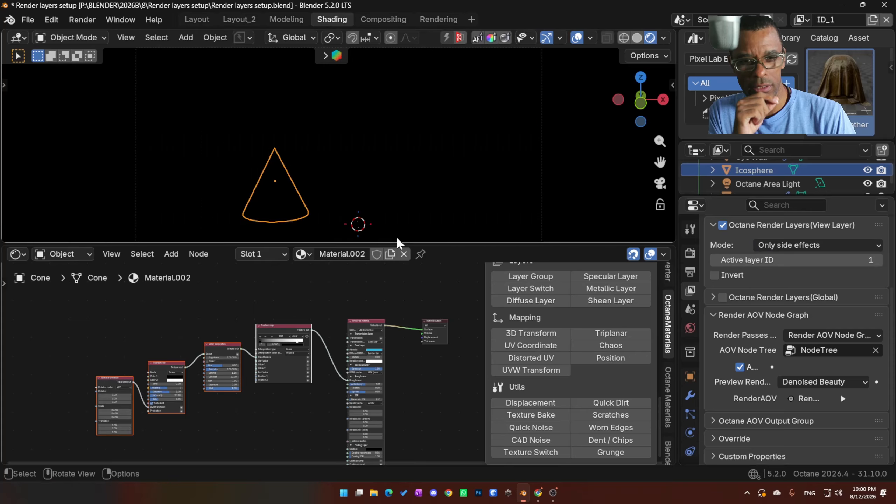
left_click(716, 276)
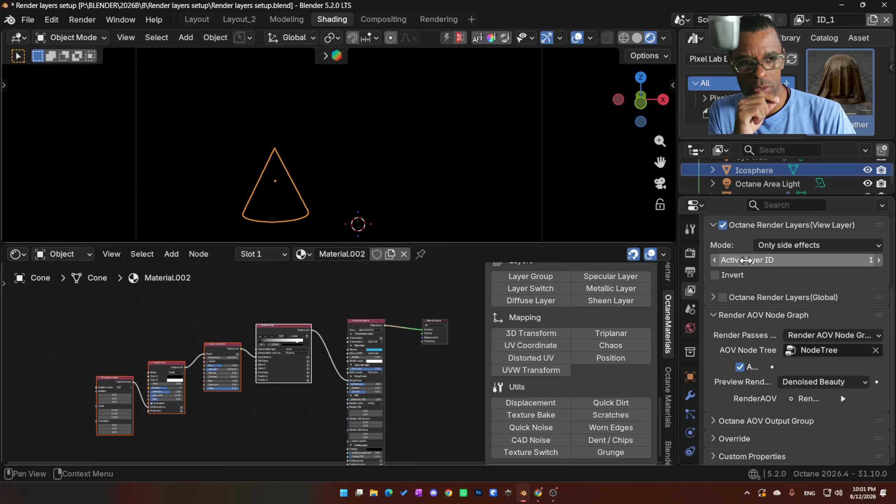
left_click(780, 249)
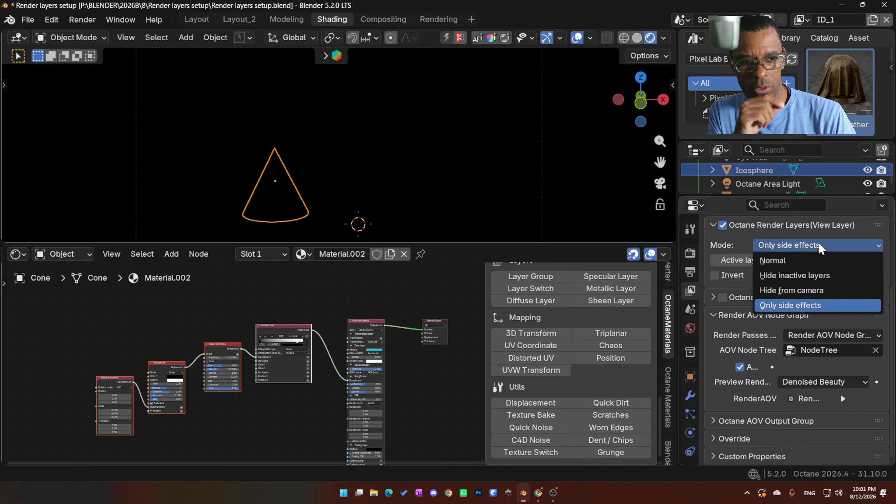
left_click(789, 264)
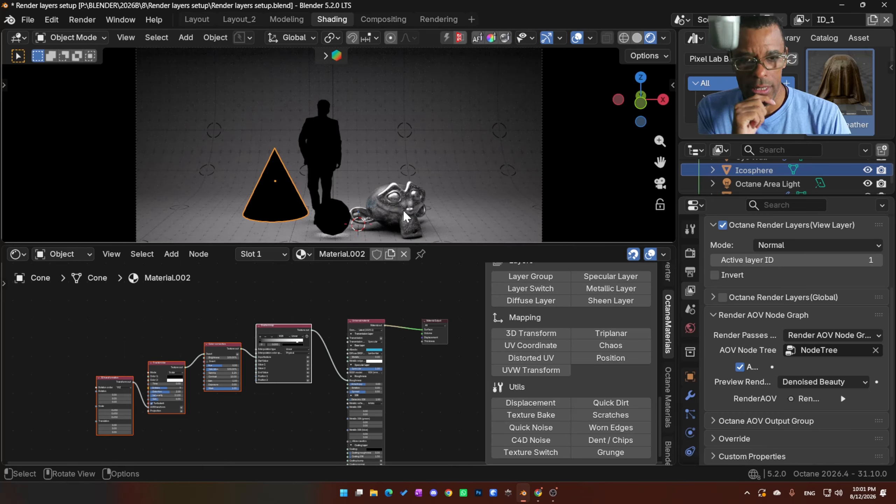
Step: Switch to view layer ID_004 and add a fifth view layer that copies its settings
left_click(801, 19)
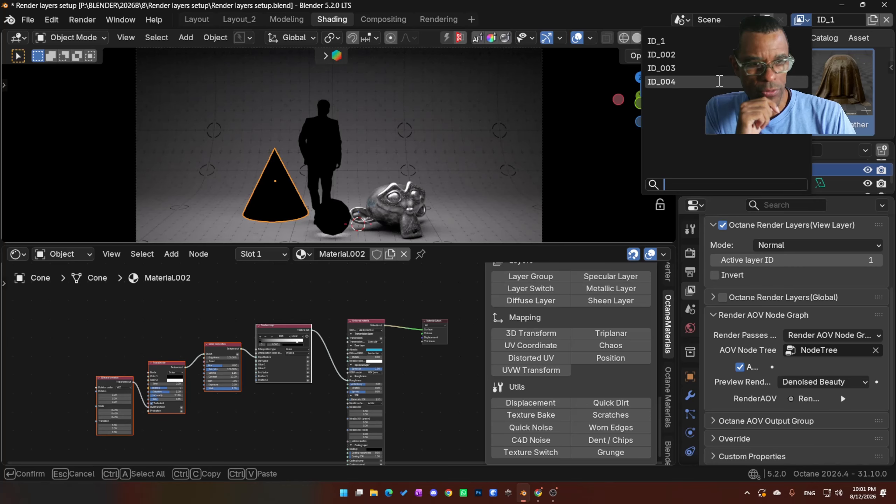
left_click(723, 82)
left_click(874, 20)
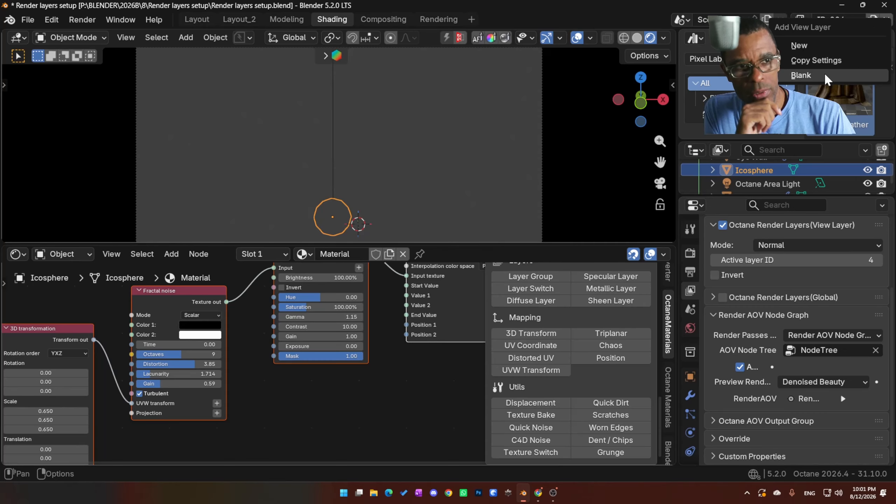
left_click(816, 60)
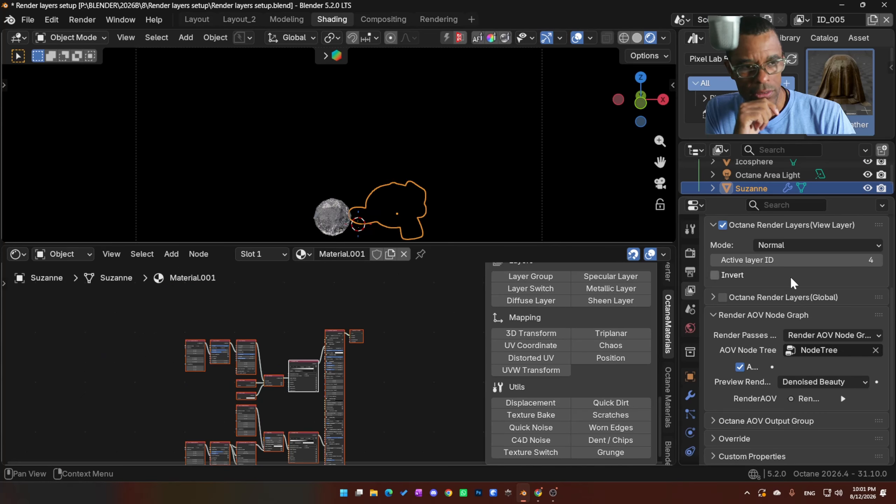
Step: Set view layer ID_005's Active layer ID to 5 and give the Suzanne monkey head Render layer ID 5
left_click(810, 261)
type("5")
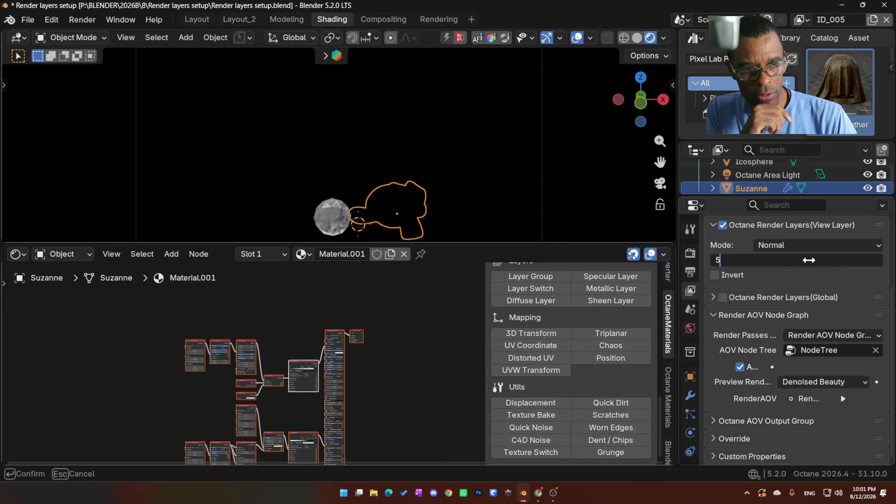
key("Return")
left_click(690, 377)
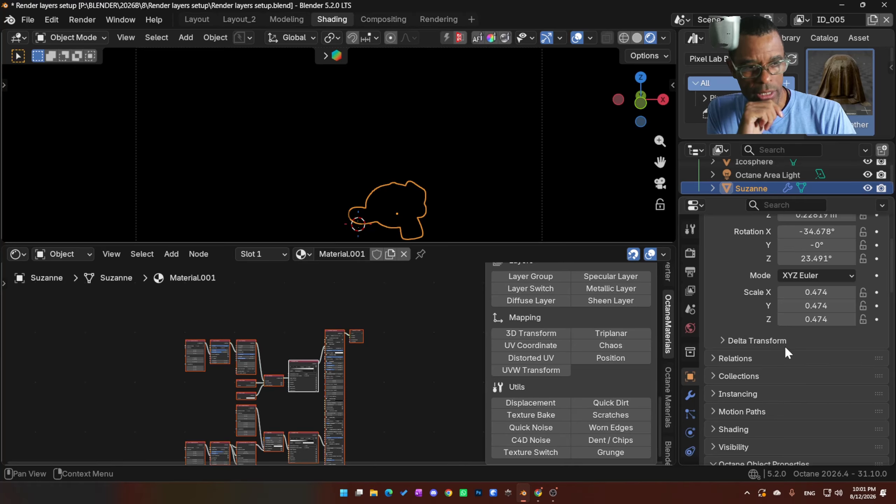
scroll(782, 353, "down", 10)
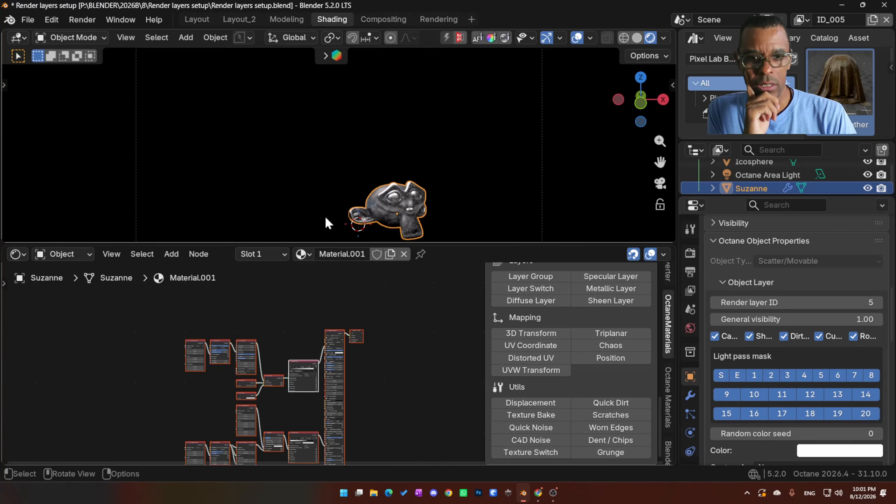
Step: Show the full camera frame in the viewport and switch to view layer ID_1
key("KP_0")
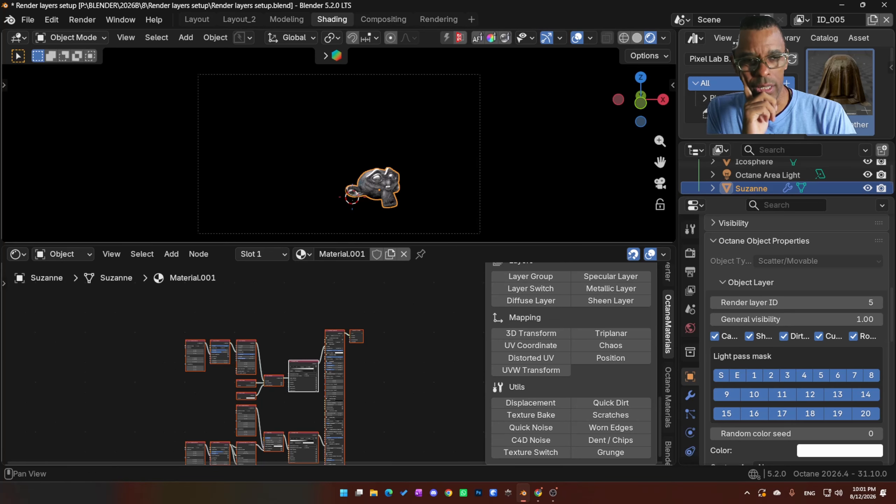
left_click(800, 19)
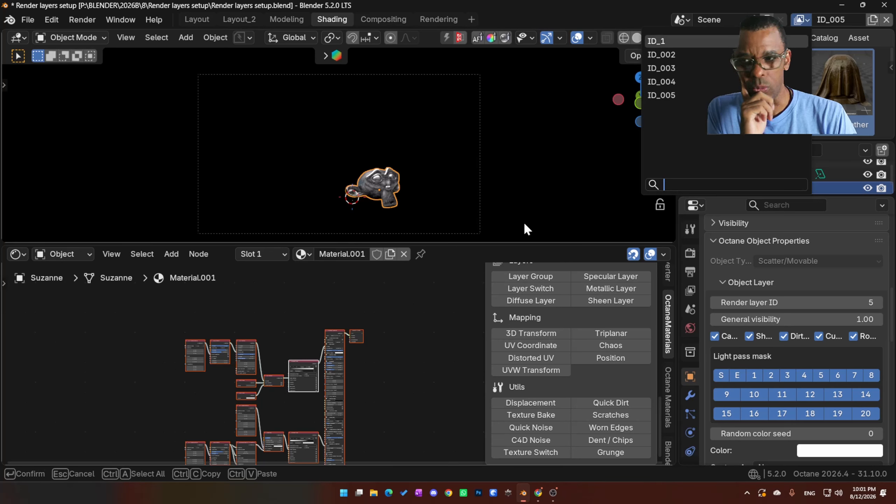
key("Return")
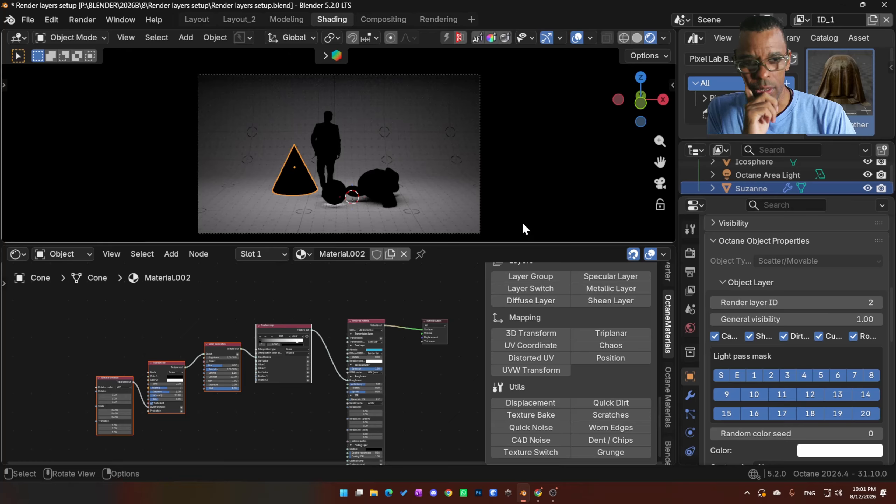
Step: Try Invert and the Only side effects mode on view layer ID_1, and return it to Normal with Invert off
left_click(691, 291)
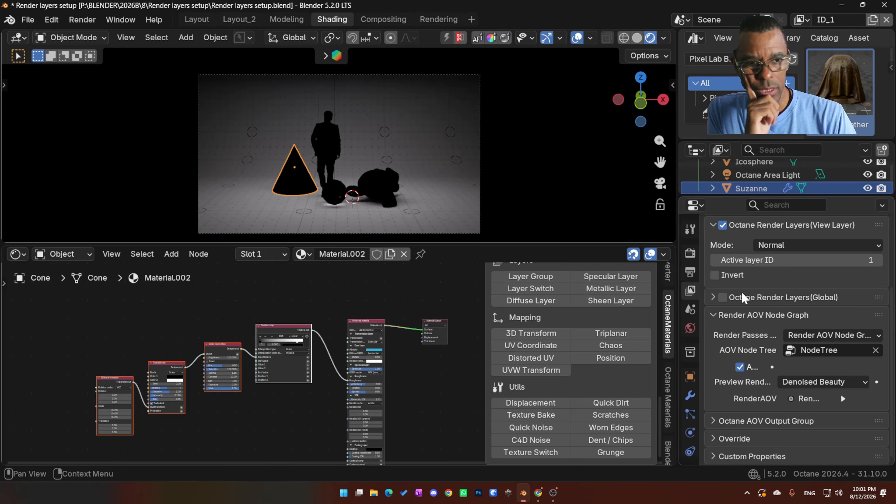
scroll(764, 281, "up", 2)
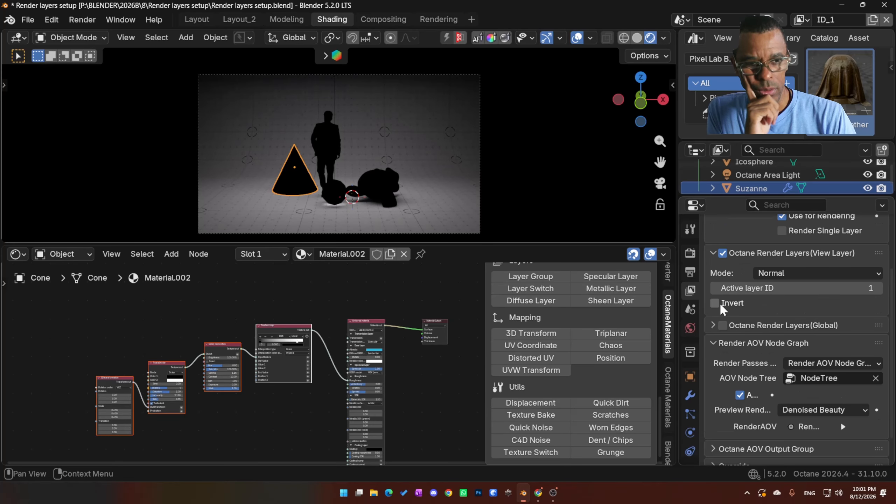
left_click(755, 273)
left_click(716, 303)
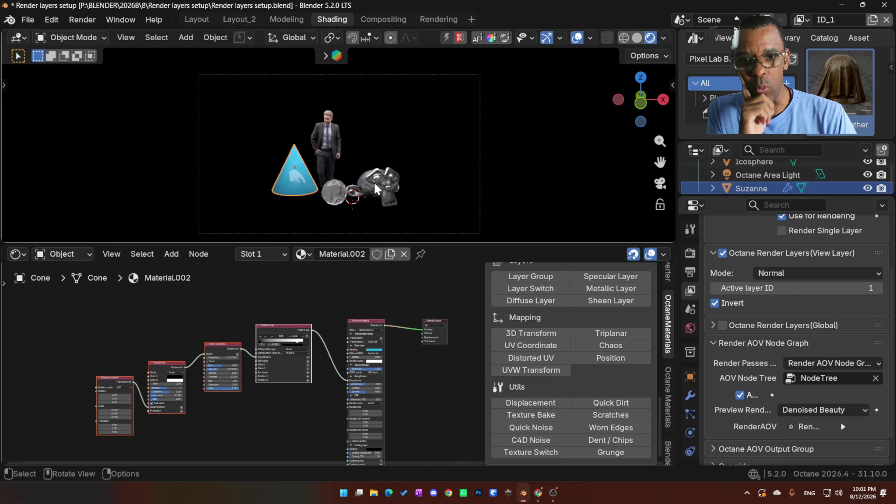
left_click(812, 278)
left_click(809, 334)
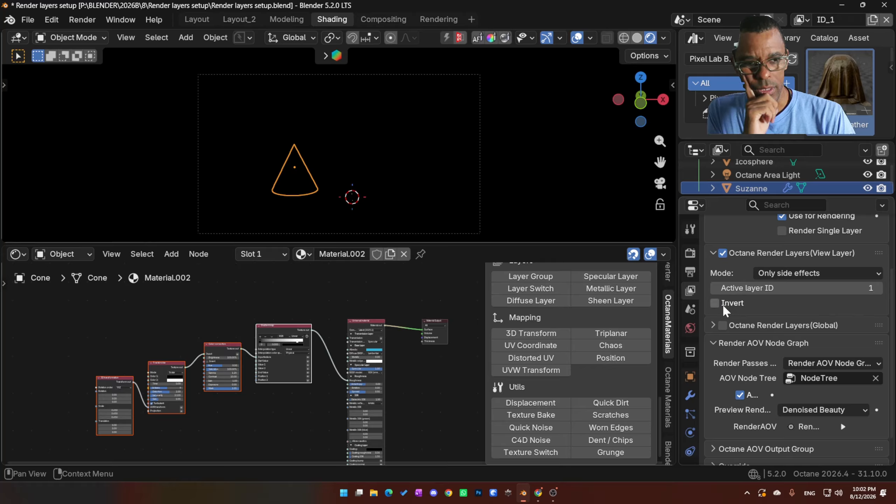
left_click(781, 281)
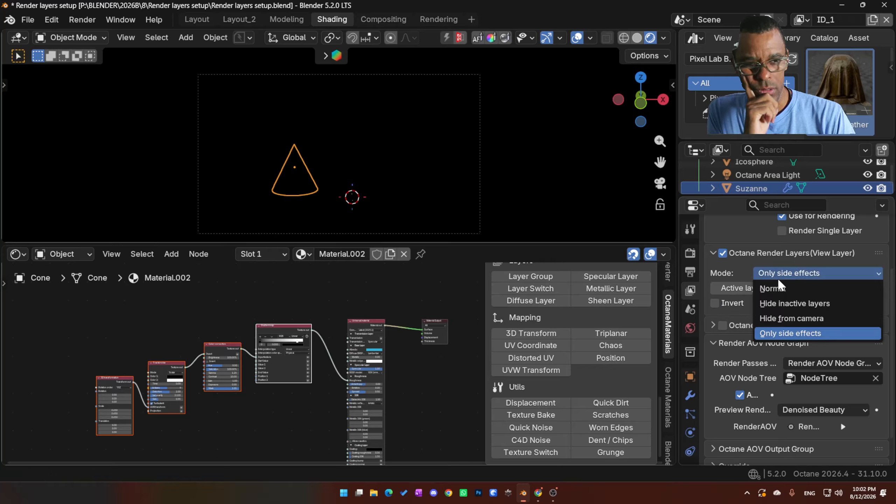
left_click(772, 288)
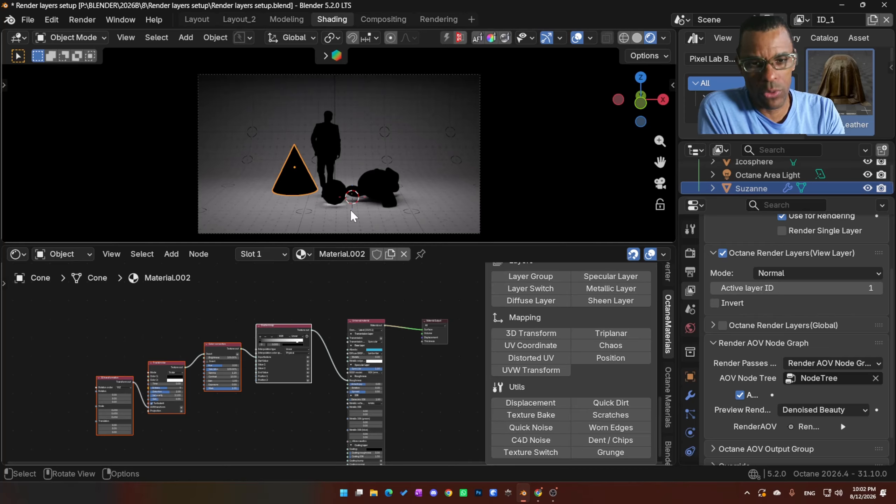
Step: Enable Alpha channel in the Octane kernel's render settings
left_click(690, 253)
scroll(759, 332, "down", 8)
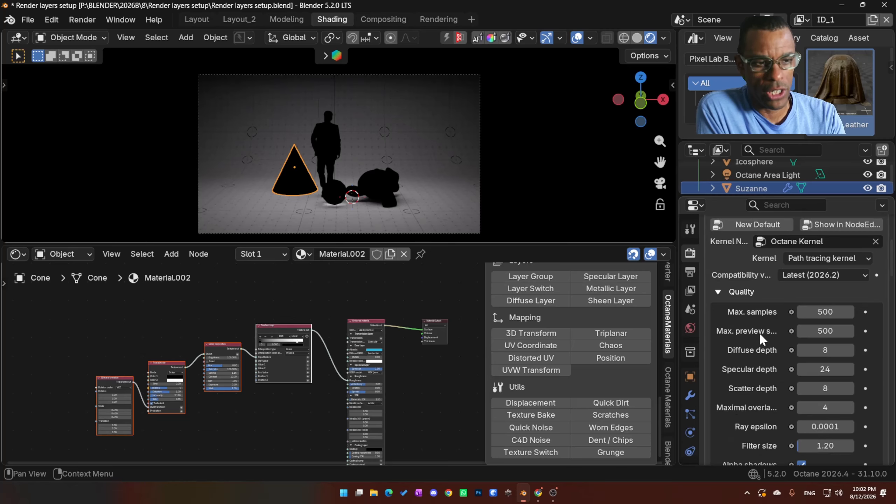
scroll(749, 333, "down", 8)
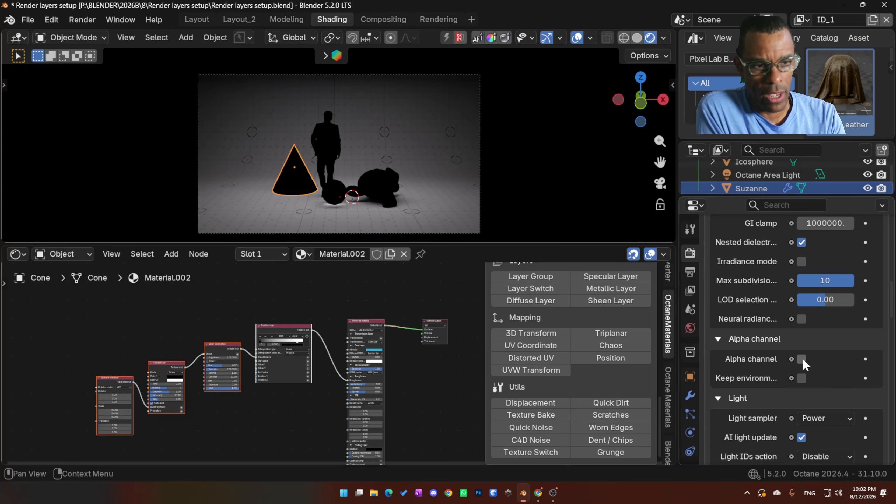
left_click(802, 359)
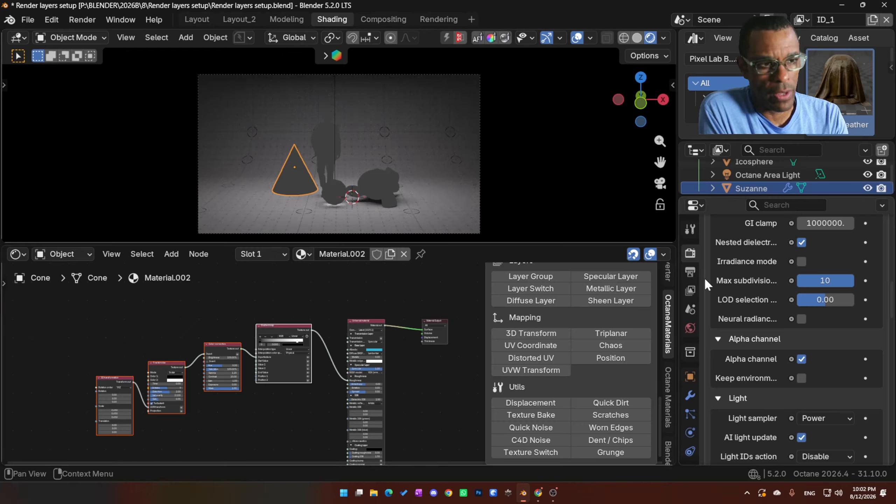
Step: Set the Octane kernel's GI clamp to 10
scroll(702, 276, "up", 3)
left_click(821, 279)
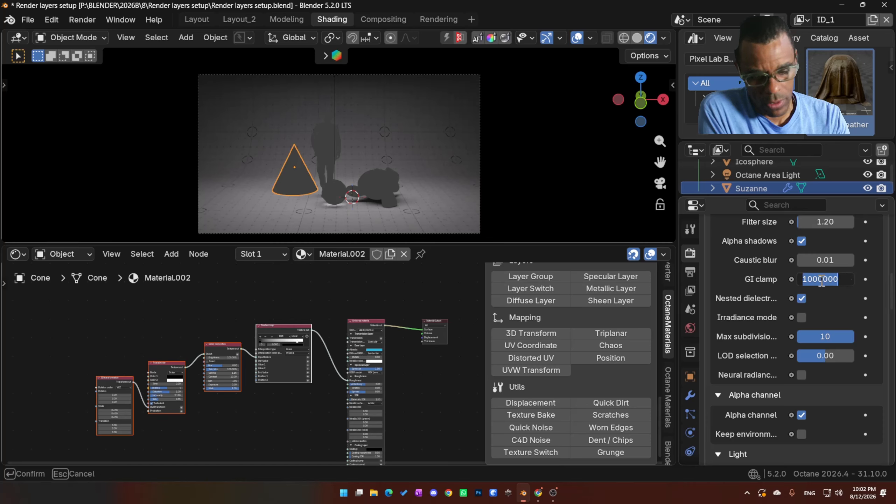
type("10.")
key("Return")
scroll(813, 286, "up", 6)
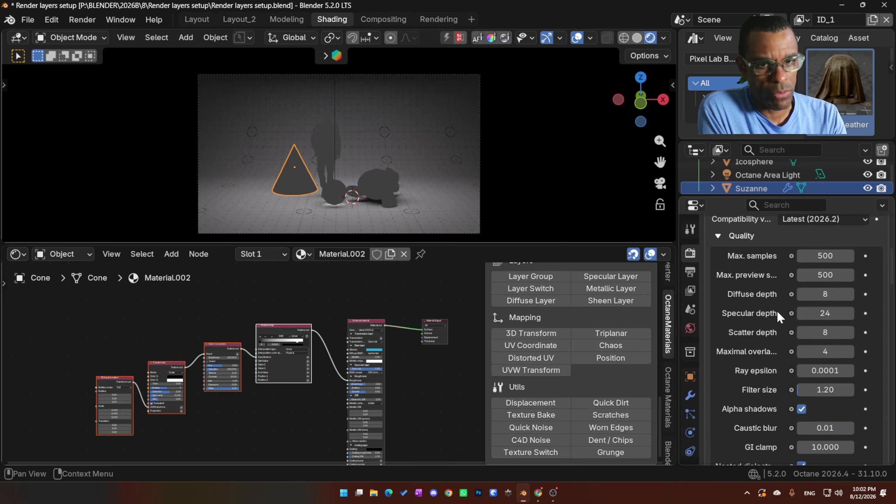
scroll(741, 247, "up", 10)
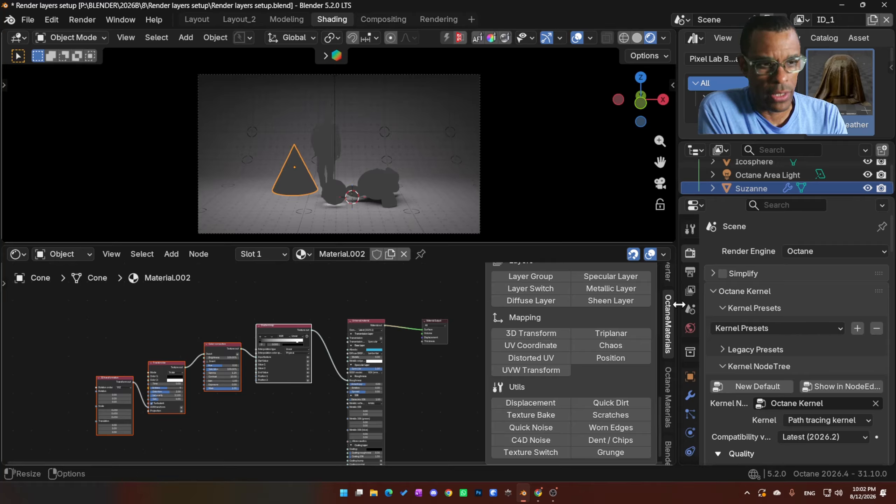
Step: Set the Octane Output export mode to Export separate image files in the scene's output properties
scroll(703, 319, "down", 2)
left_click(690, 243)
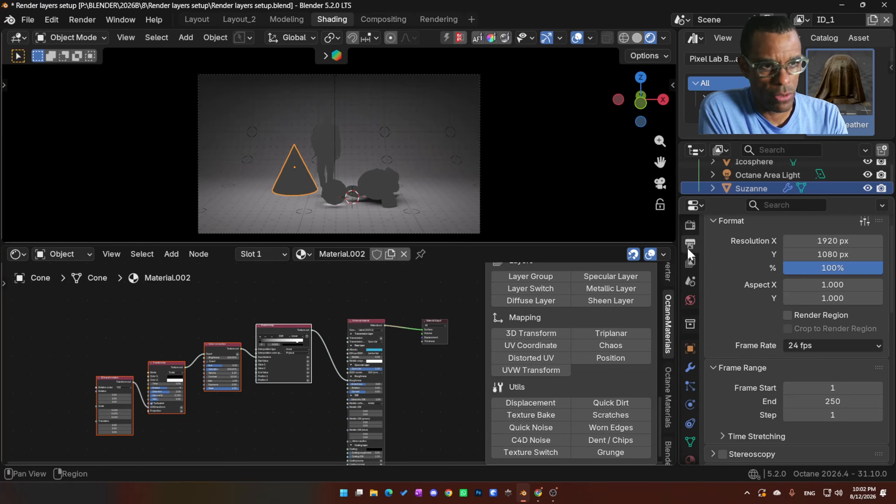
scroll(749, 324, "down", 6)
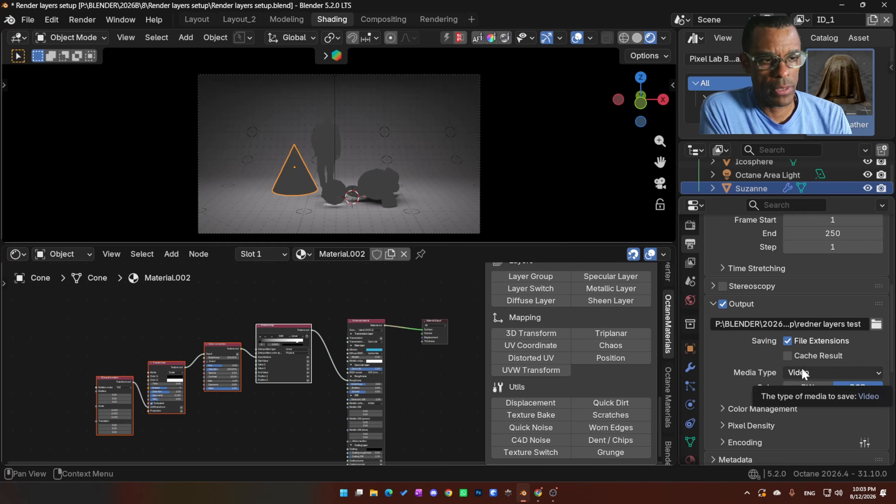
scroll(765, 350, "down", 2)
scroll(776, 349, "down", 14)
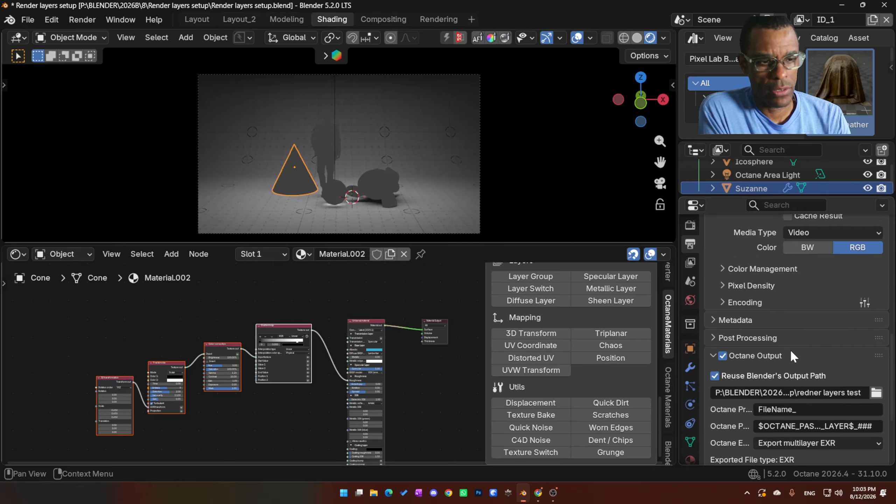
left_click(809, 388)
left_click(798, 359)
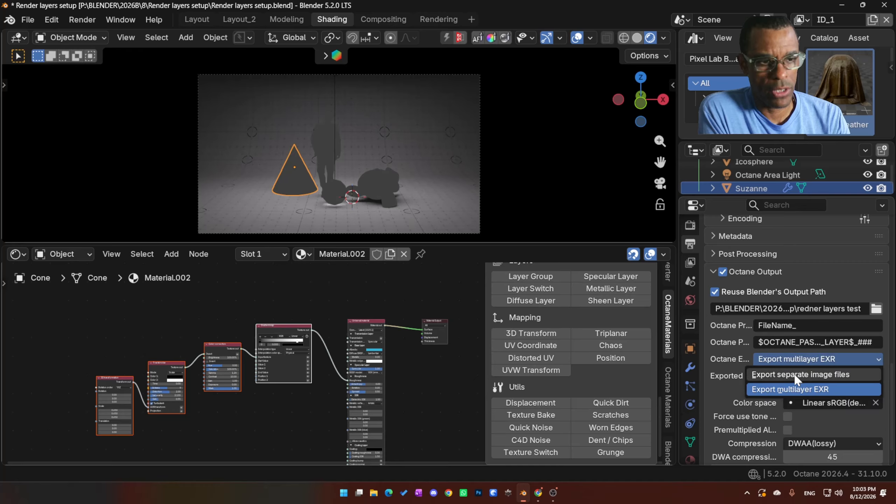
left_click(796, 375)
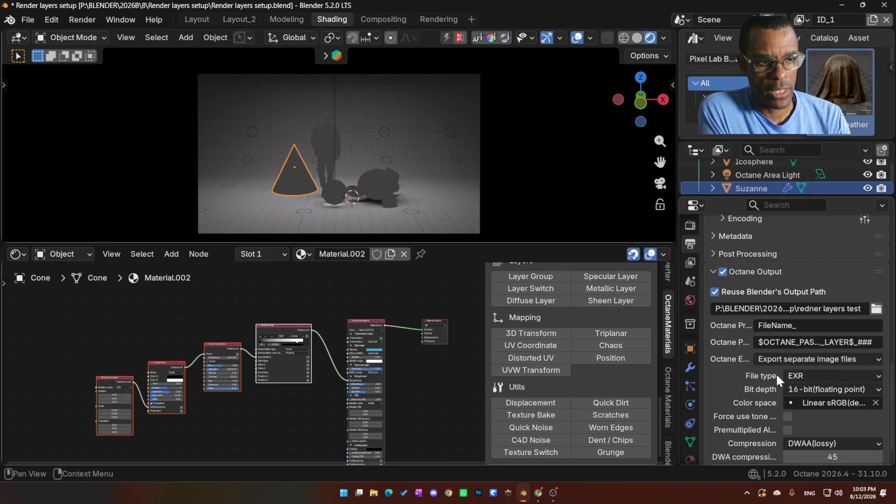
Step: Set the Octane output file type to PNG and its color space to sRGB(default)
left_click(804, 375)
left_click(798, 391)
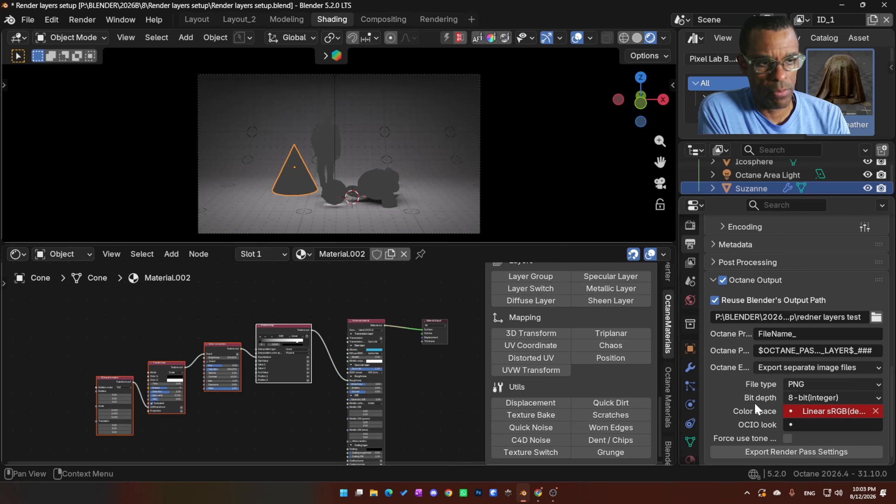
left_click(812, 410)
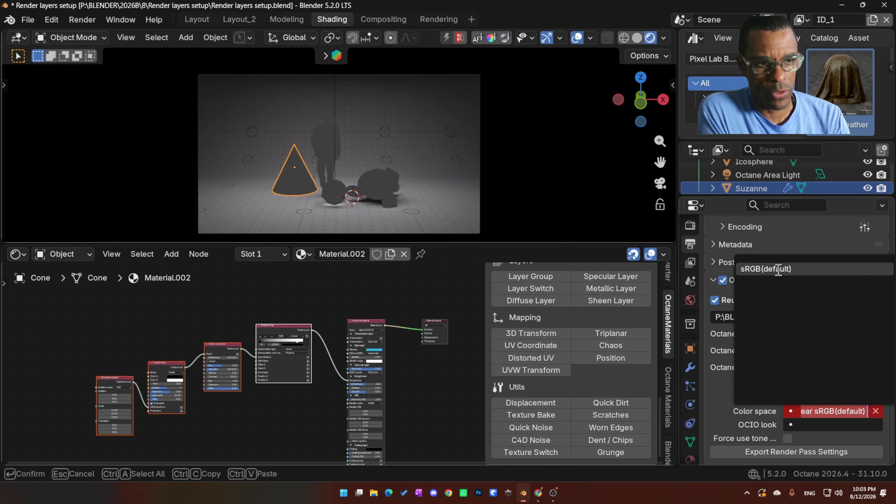
left_click(779, 271)
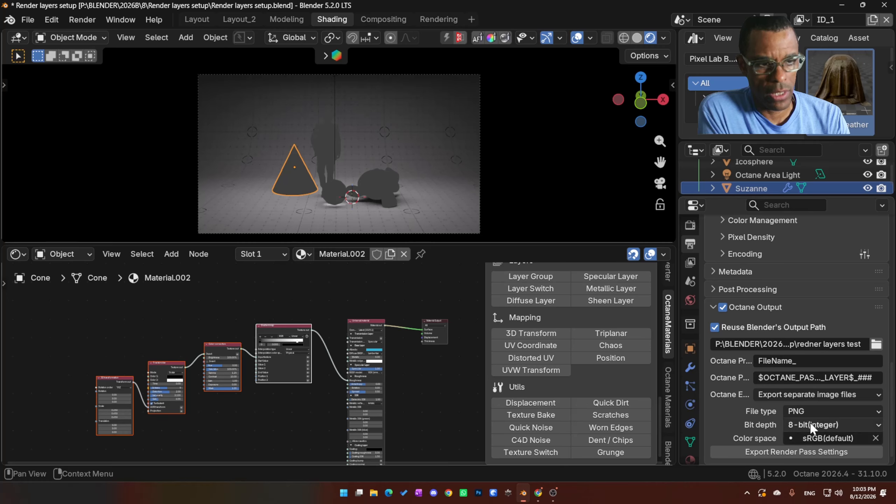
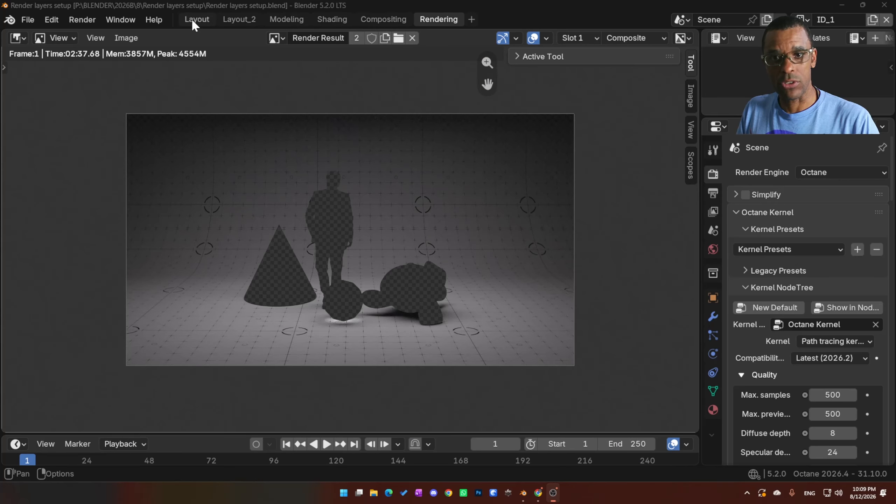
Step: Examine the render AOV node tree in the Shading workspace, including both AOV groups, their input nodes and the AOV output
left_click(207, 20)
left_click(383, 20)
left_click(335, 19)
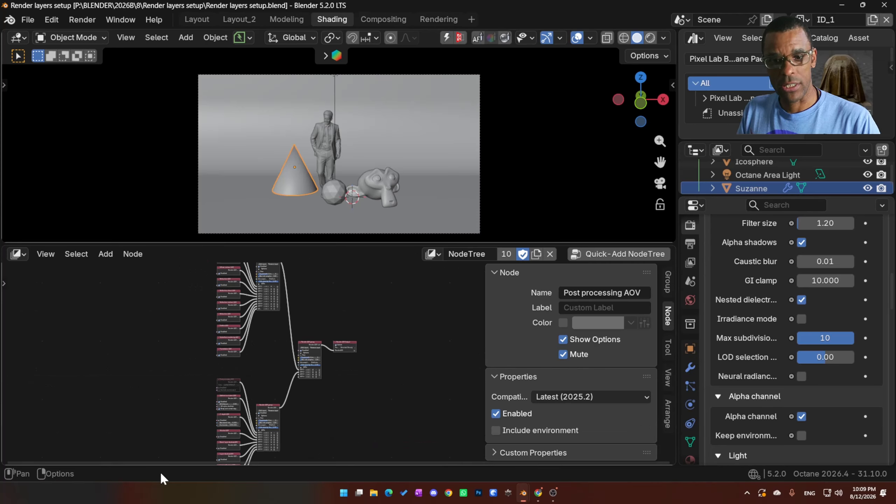
key("ctrl+space")
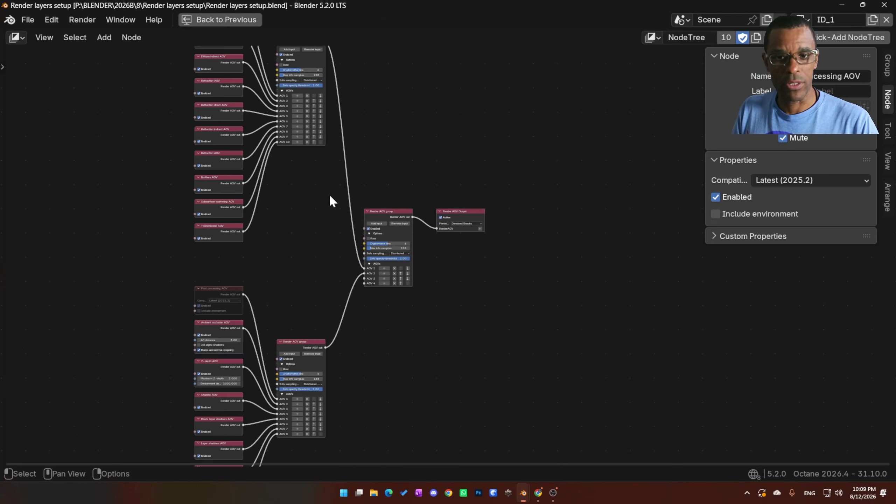
middle_click_drag(321, 259, 333, 310)
middle_click_drag(327, 276, 334, 307)
scroll(318, 296, "up", 3)
middle_click_drag(271, 258, 341, 314)
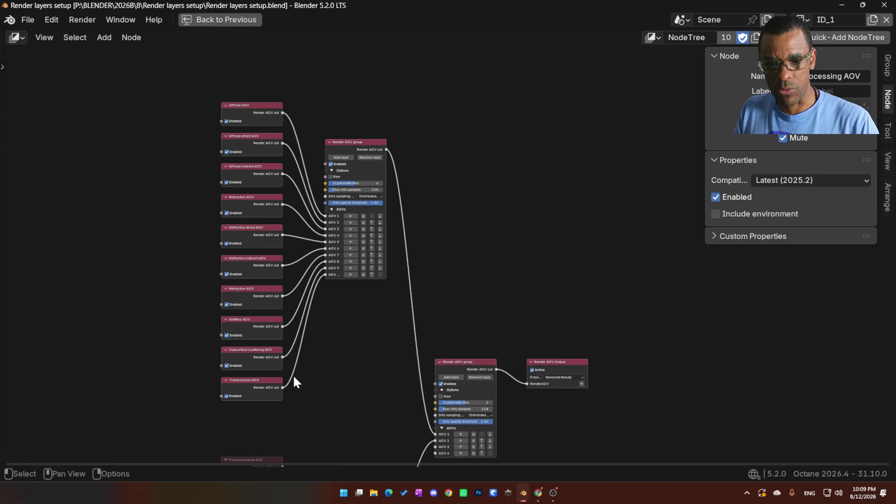
middle_click_drag(308, 452, 285, 271)
mouse_move(295, 322)
middle_mouse_down()
mouse_move(312, 174)
mouse_move(308, 121)
middle_mouse_up()
scroll(397, 285, "up", 3)
middle_click_drag(389, 279, 423, 313)
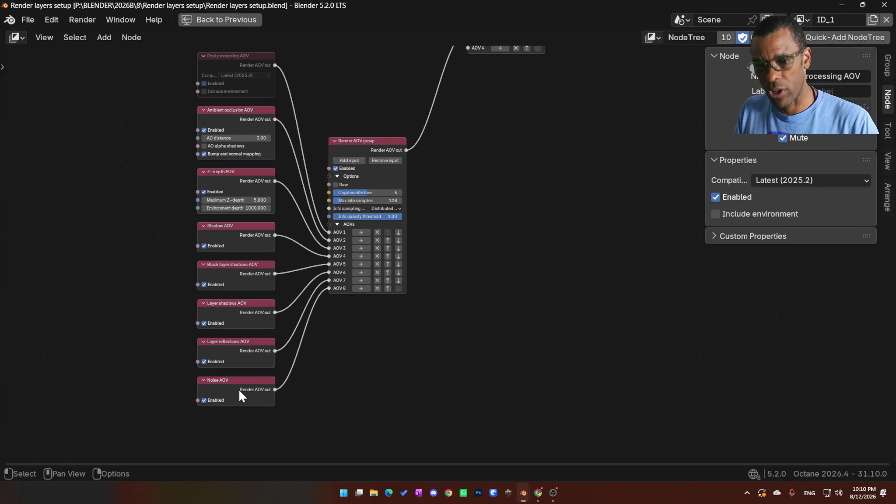
middle_click_drag(392, 155, 385, 211)
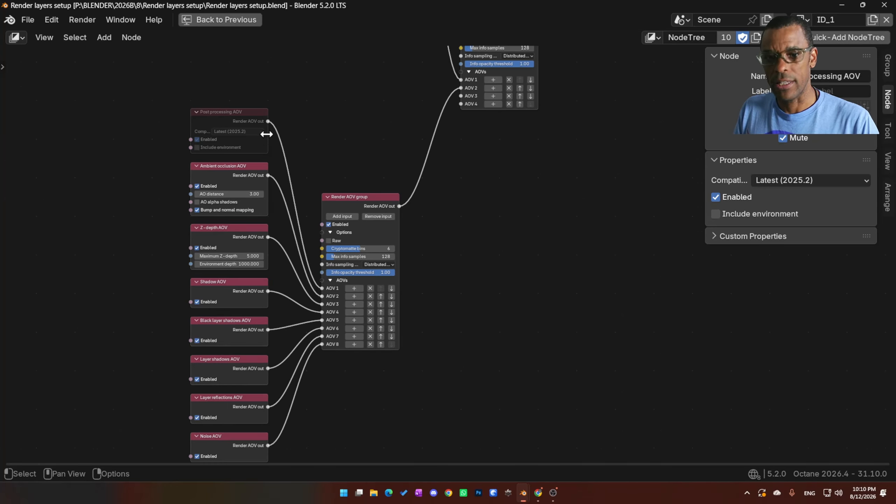
scroll(267, 134, "down", 6)
middle_click_drag(274, 175, 269, 255)
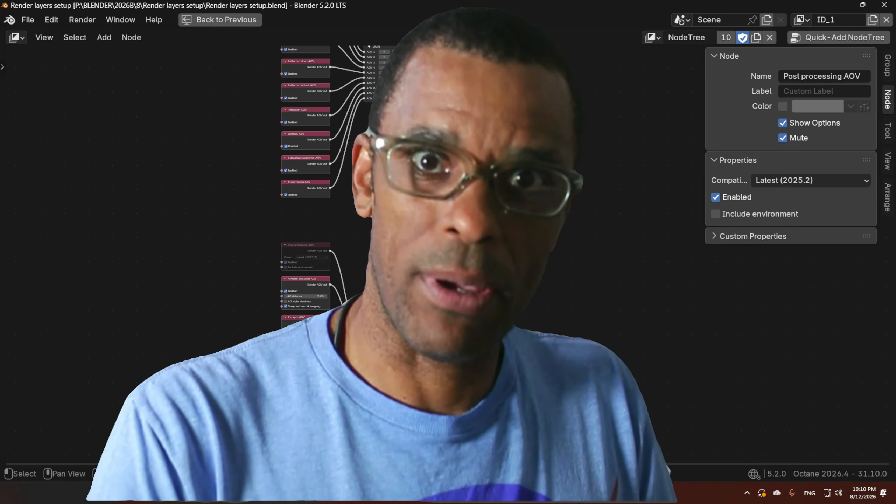
key("ctrl+space")
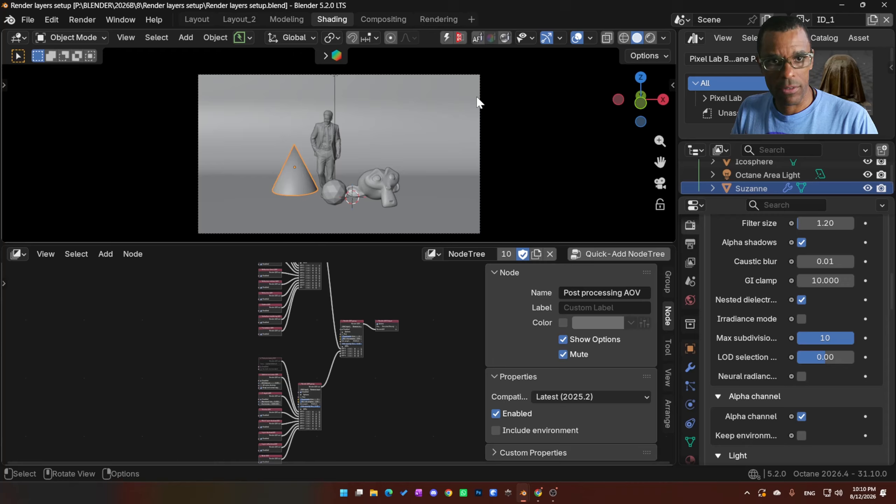
Step: Show the Combined pass of layer ID_1 for the render result in the Rendering workspace
left_click(424, 19)
left_click(619, 39)
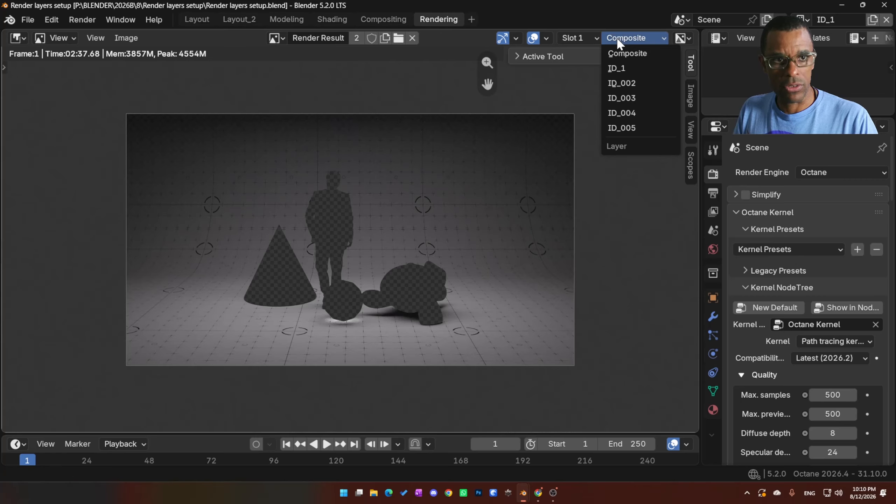
left_click(622, 70)
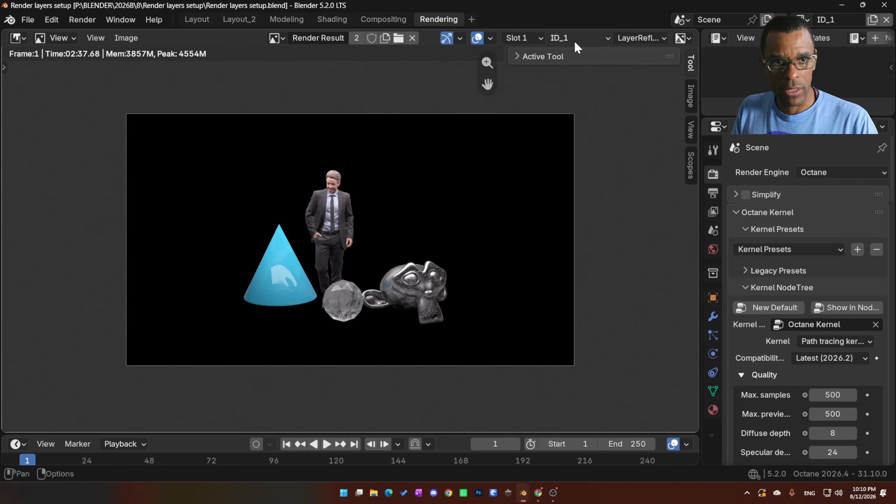
scroll(570, 40, "down", 1, "ctrl")
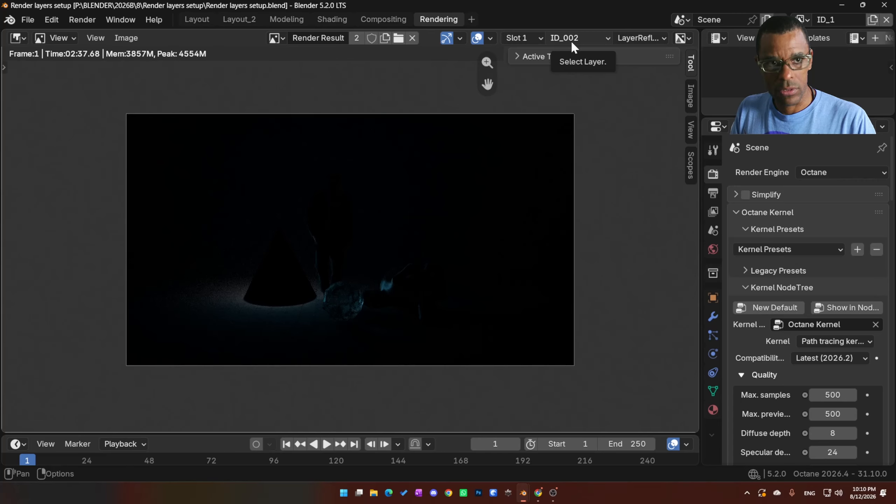
scroll(571, 40, "up", 1, "ctrl")
left_click(634, 39)
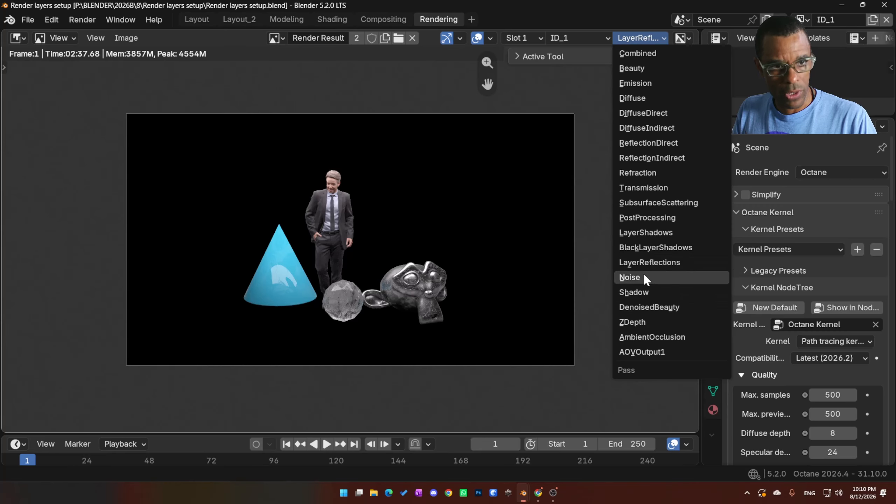
left_click(644, 53)
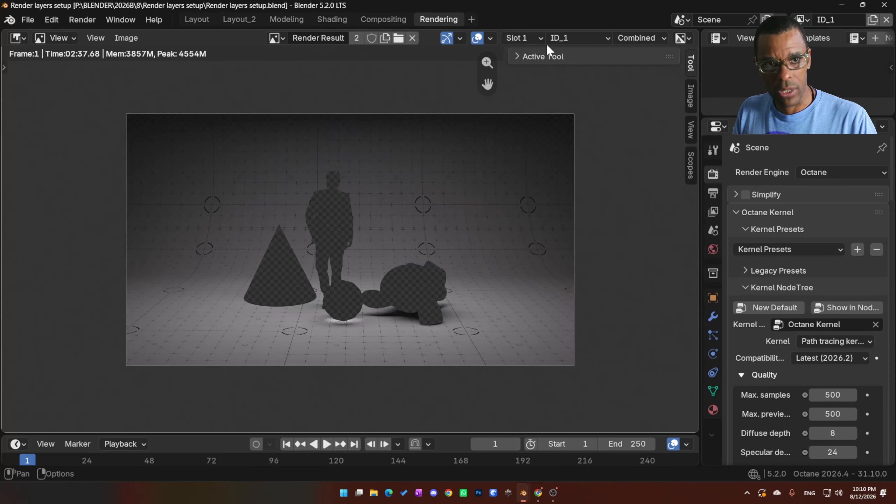
Step: Step the render result through layers ID_002 to ID_005 in the Combined pass
left_click(576, 38)
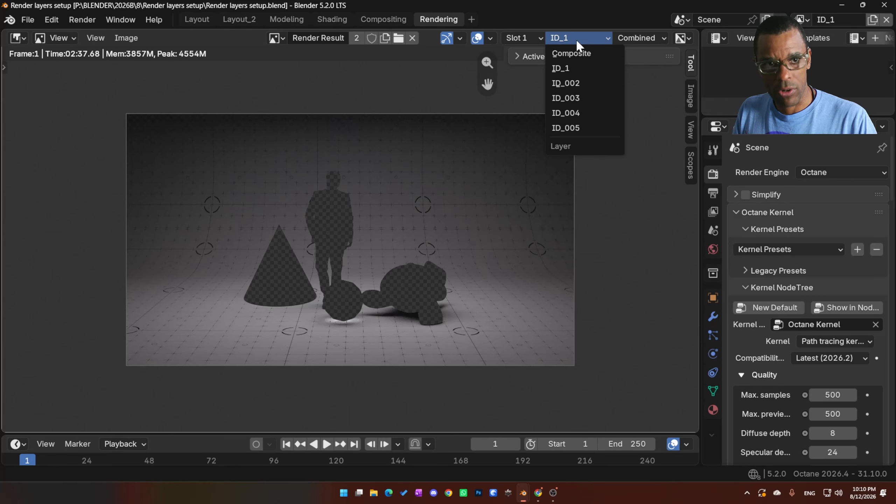
left_click(577, 39)
scroll(577, 39, "down", 1, "ctrl")
scroll(576, 38, "down", 1, "ctrl")
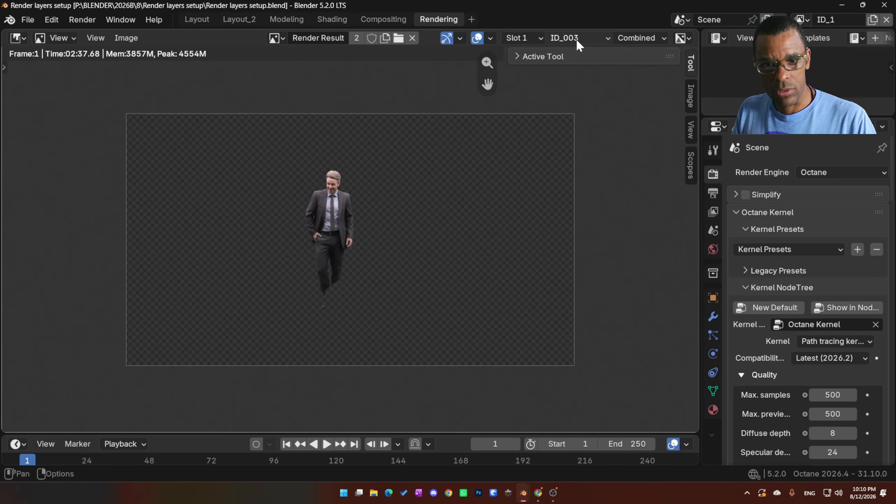
scroll(575, 37, "down", 1, "ctrl")
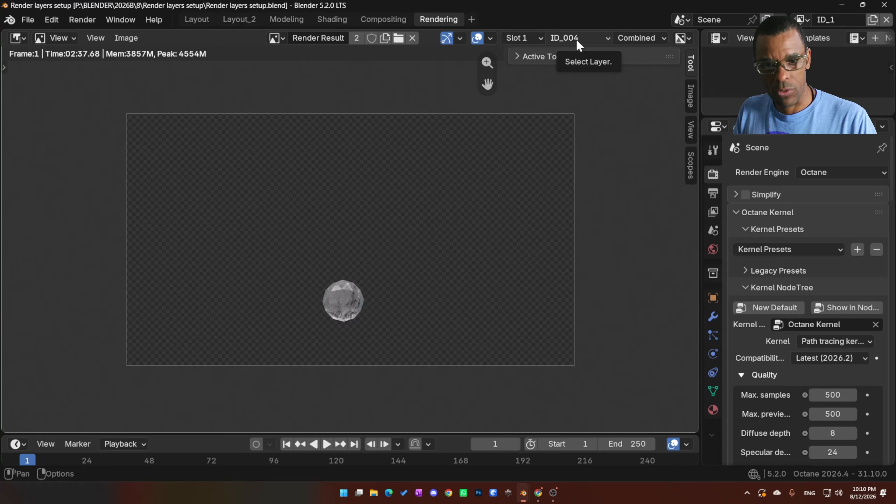
scroll(576, 38, "down", 1, "ctrl")
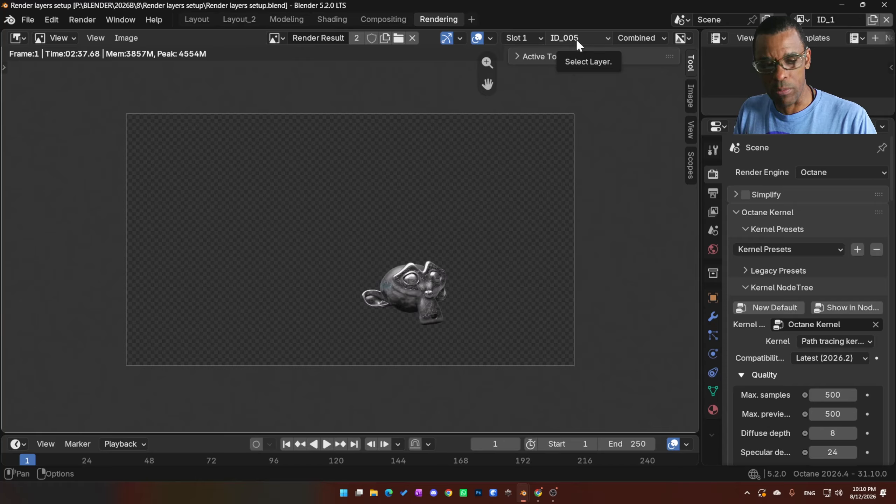
Step: Switch the render result to the LayerReflections pass and compare layers ID_005 back to ID_002, ending on ID_005
left_click(644, 37)
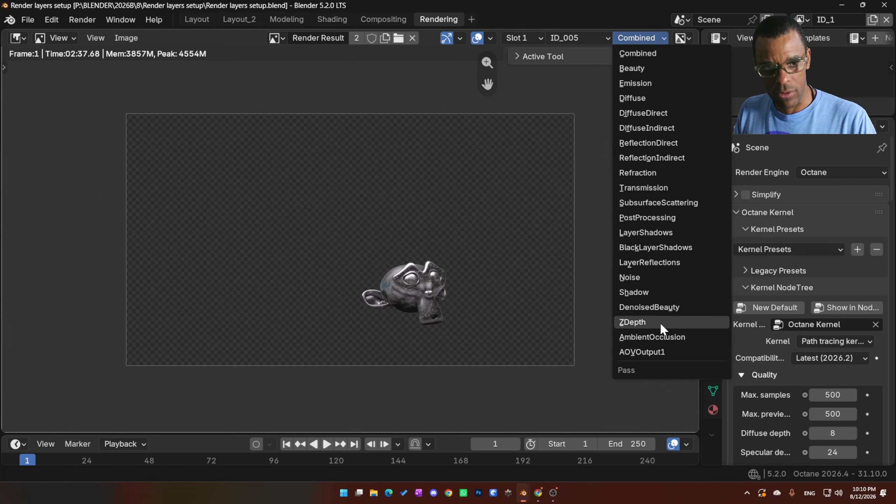
left_click(644, 262)
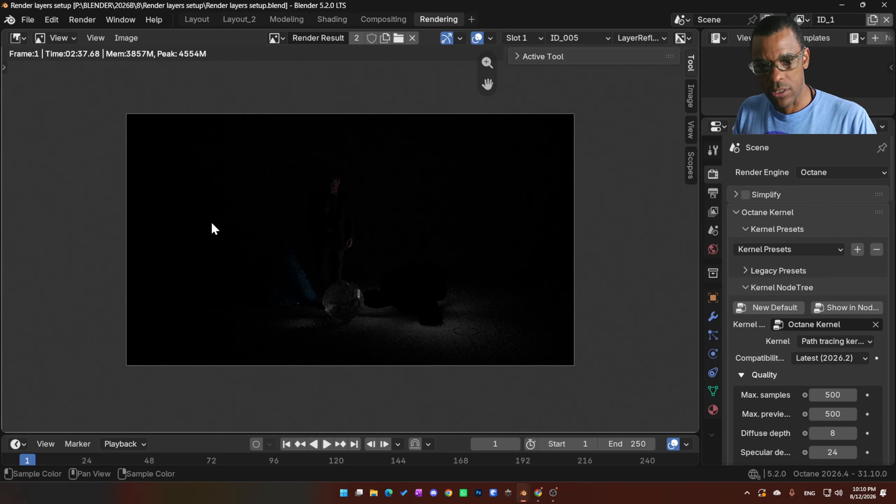
scroll(574, 38, "up", 1, "ctrl")
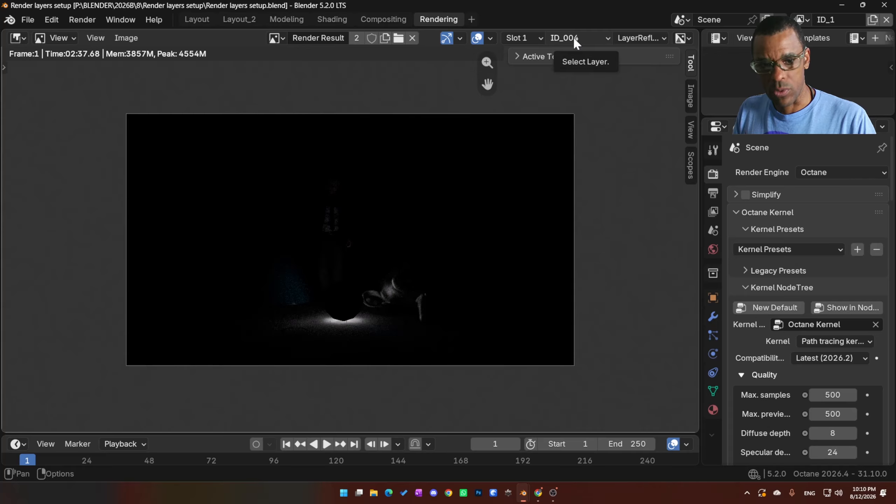
scroll(572, 38, "up", 2, "ctrl")
scroll(344, 280, "up", 4)
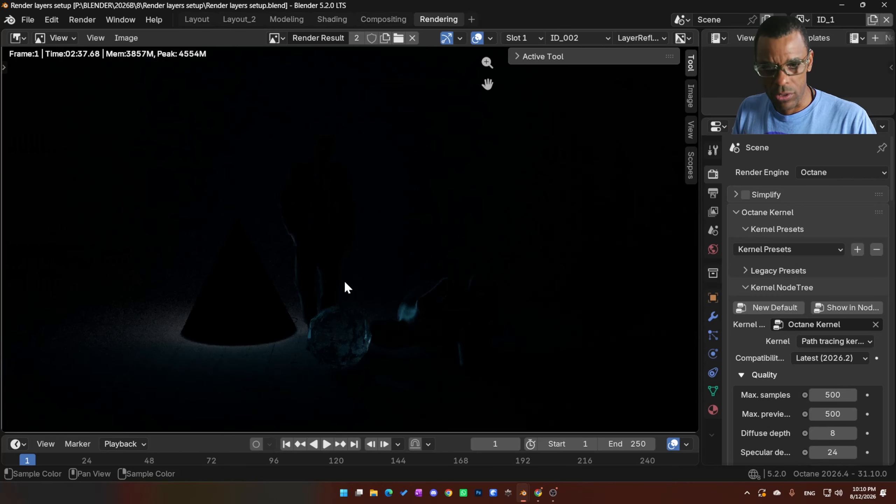
scroll(338, 312, "down", 4)
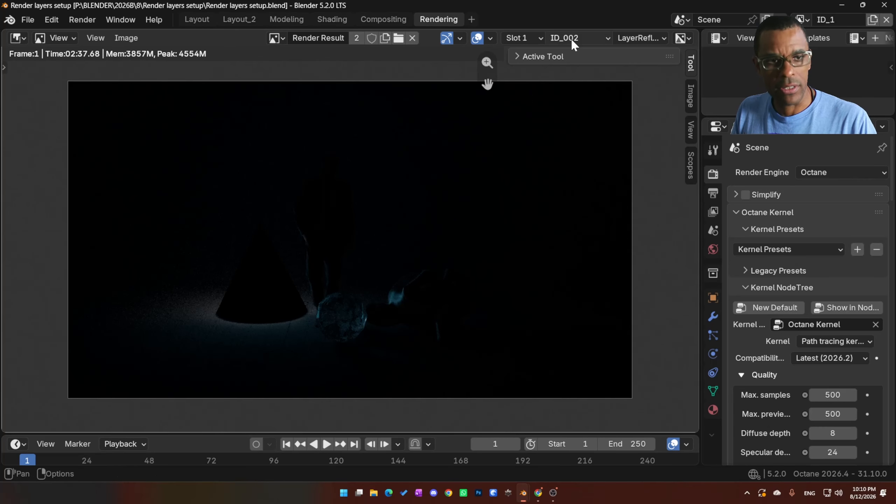
scroll(572, 39, "down", 2, "ctrl")
scroll(572, 38, "down", 1, "ctrl")
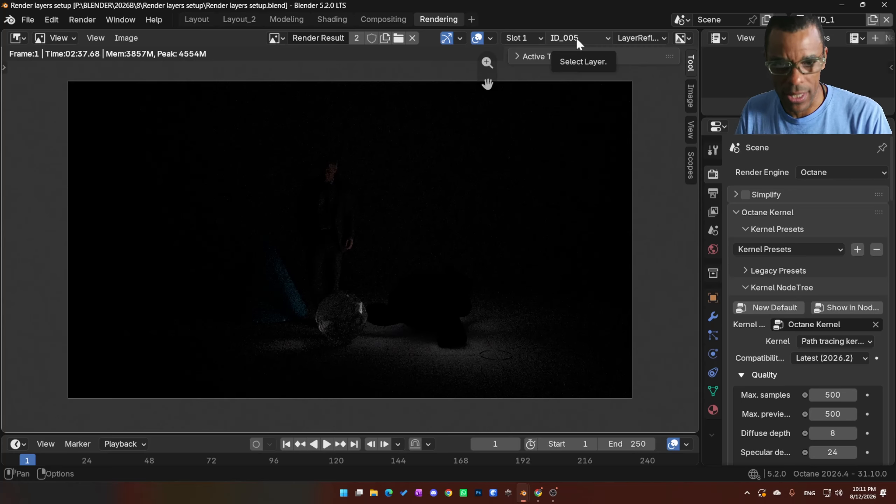
Step: Switch the render result to the BlackLayerShadows pass and step from layer ID_005 back to ID_1
left_click(578, 38)
left_click(643, 39)
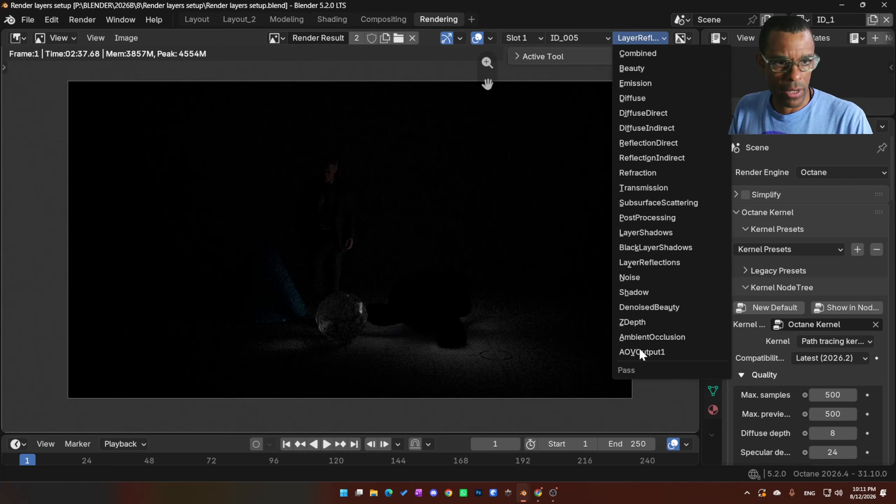
left_click(648, 250)
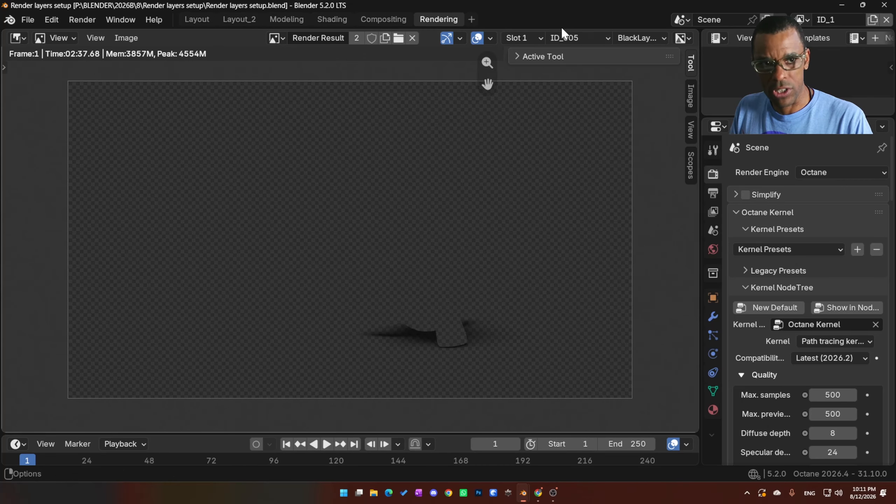
scroll(571, 39, "up", 1, "ctrl")
scroll(570, 39, "up", 3, "ctrl")
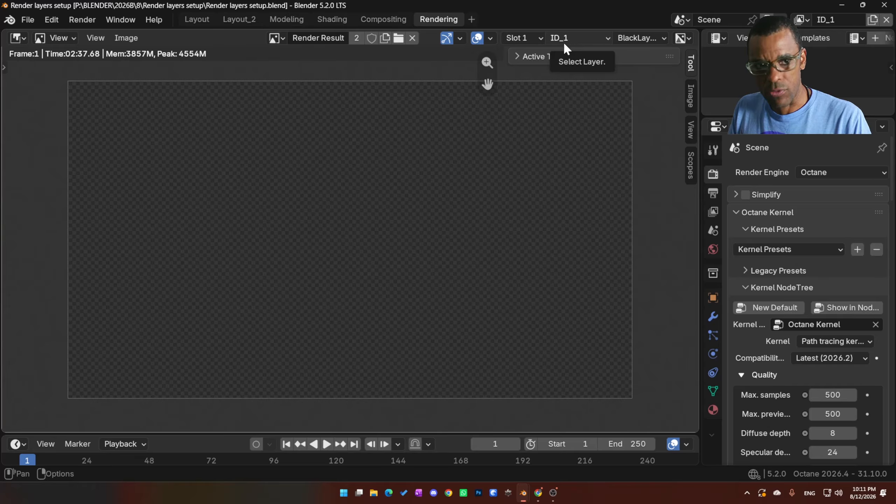
left_click(524, 39)
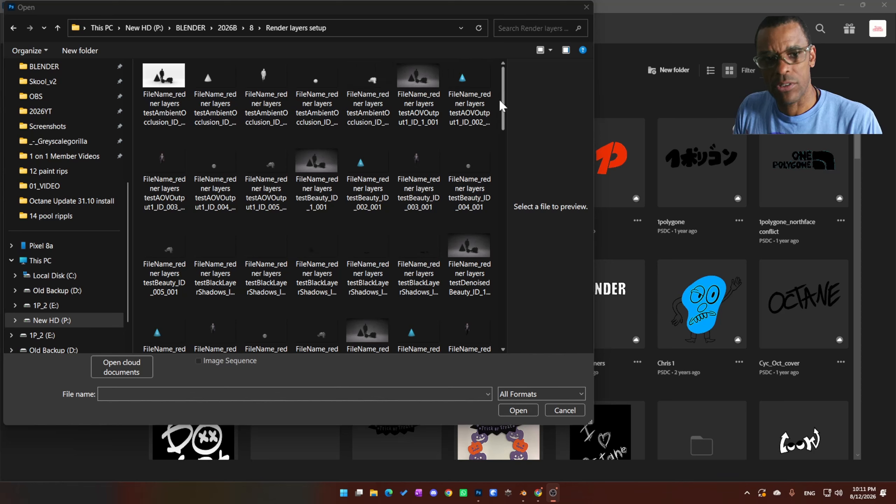
Step: Open the five Beauty PNGs, ID_1 to ID_005, from the Render layers setup folder in Photoshop and expand the layer list
left_click_drag(501, 100, 492, 72)
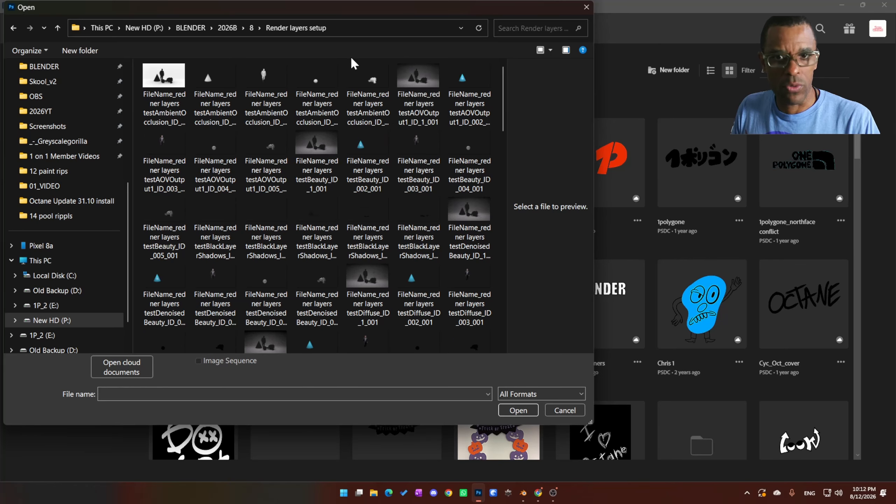
left_click(539, 51)
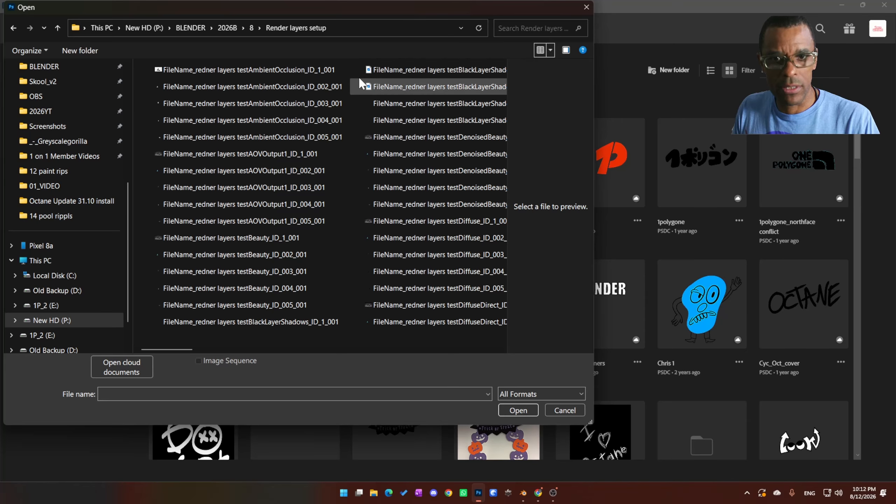
left_click(539, 51)
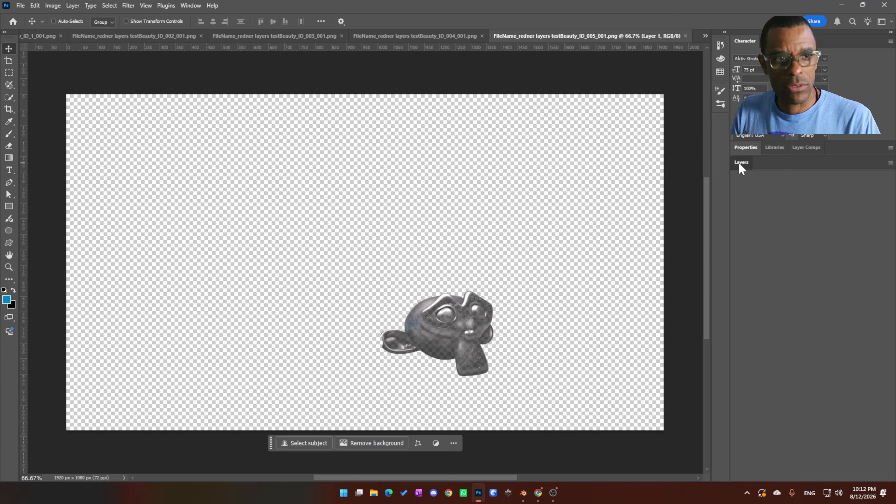
left_click(741, 162)
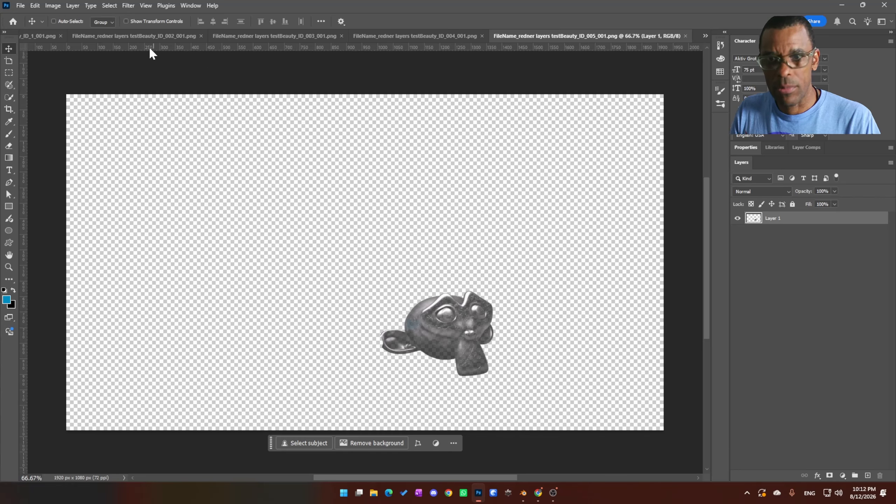
Step: Copy the blue cone layer from the Beauty ID_002 document into the Beauty ID_1 document and close the ID_002 document
left_click(57, 36)
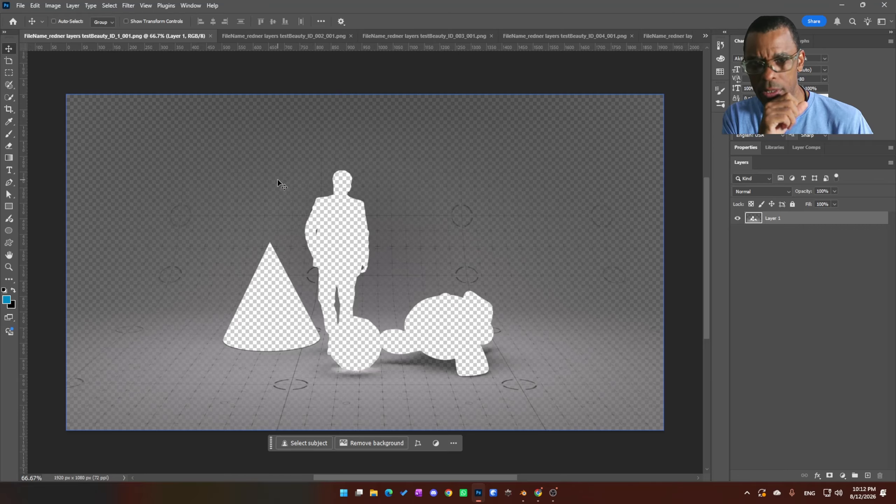
left_click(259, 36)
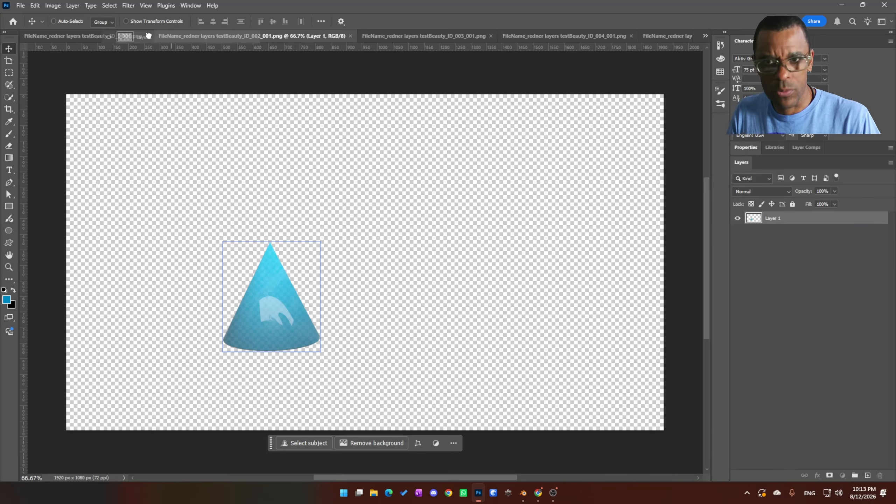
left_click(86, 34)
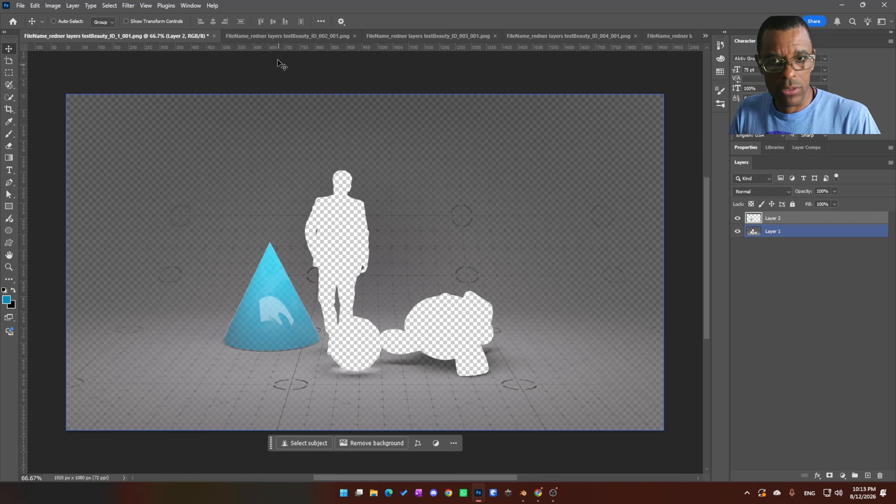
left_click(279, 36)
left_click(351, 36)
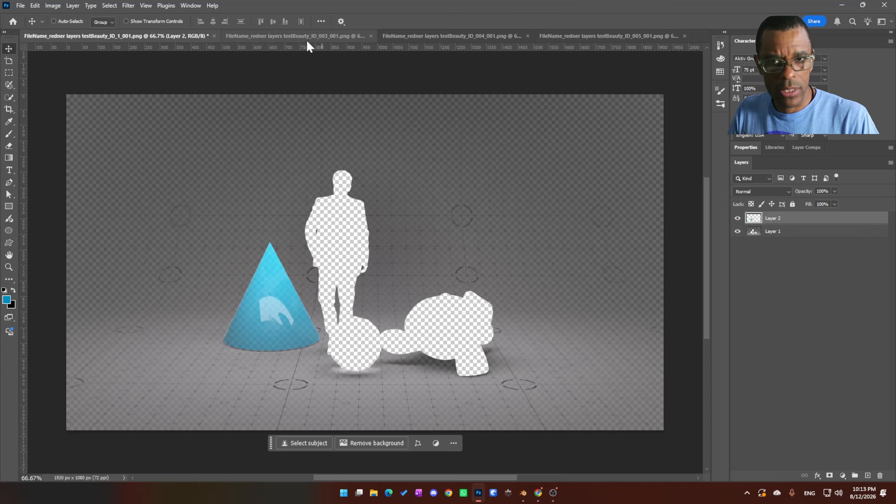
Step: Copy the businessman layer from the Beauty ID_003 document into the Beauty ID_1 document and close the ID_003 document
left_click(277, 34)
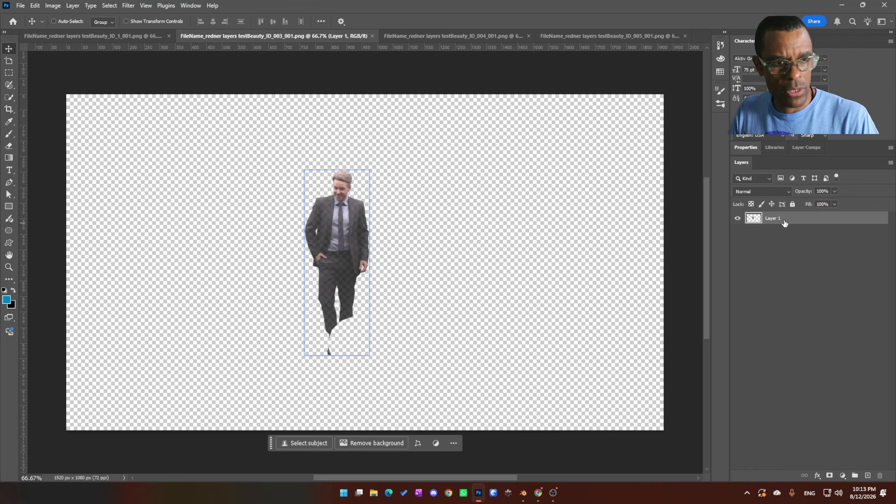
left_click_drag(784, 222, 285, 240)
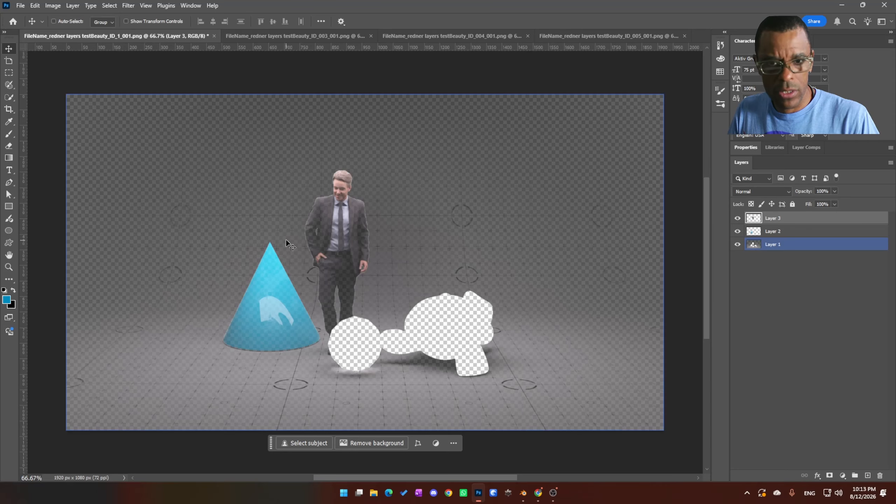
left_click(371, 36)
Step: Copy the glass sphere layer from the Beauty ID_004 document into the Beauty ID_1 document and close the ID_004 document
left_click(371, 36)
left_click_drag(777, 219, 353, 233)
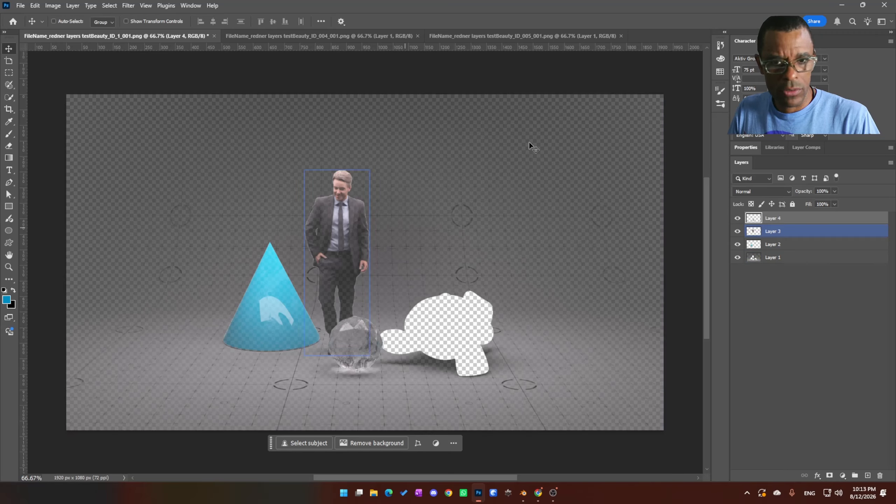
middle_click(360, 34)
Step: Copy the monkey head layer from Beauty ID_005 into the Beauty ID_1 document, and add a new empty layer at the bottom of the stack
left_click(360, 34)
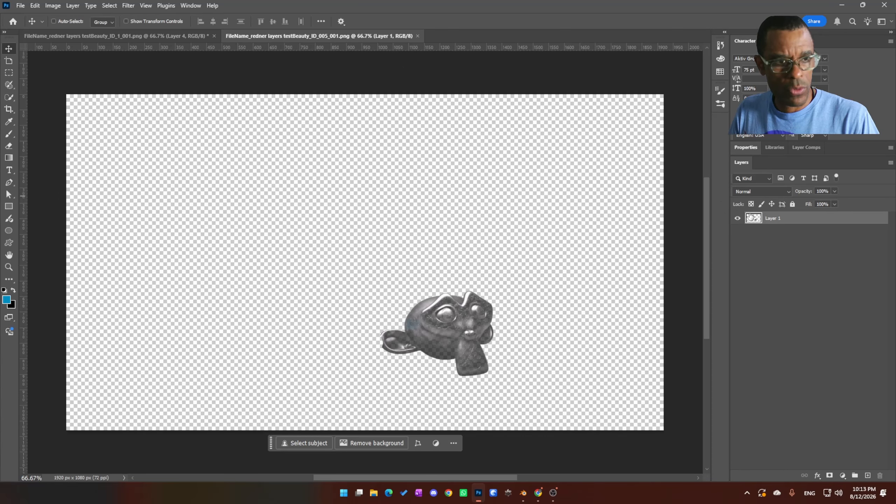
left_click_drag(751, 217, 406, 271)
left_click(800, 297)
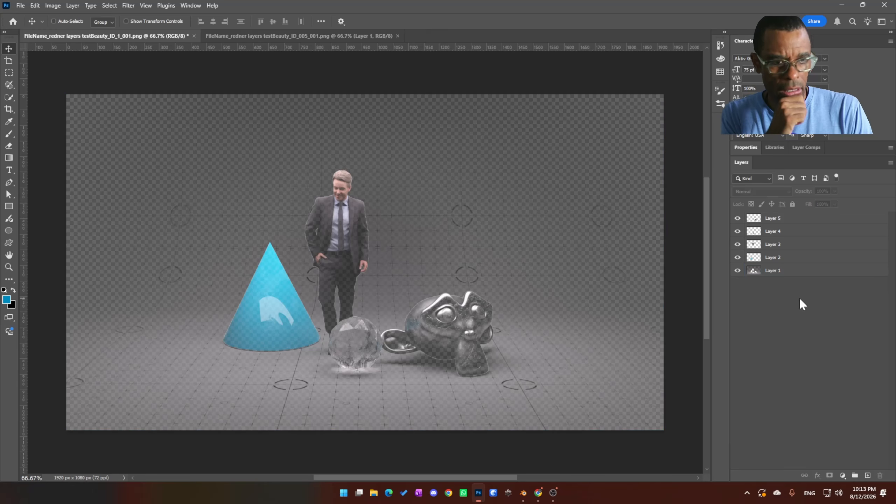
left_click(868, 475)
left_click_drag(774, 218, 805, 293)
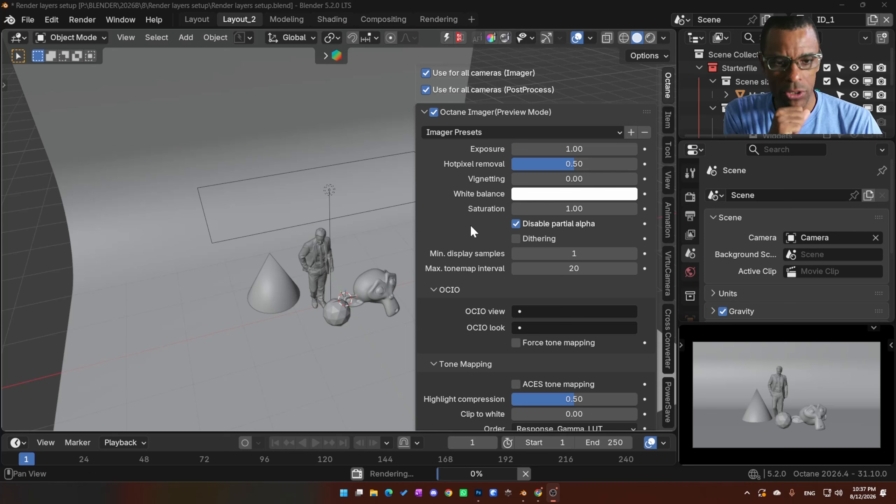
Step: Select the cyc wall in Blender's viewport and examine the Disable partial alpha option of the Octane Imager
left_click(376, 138)
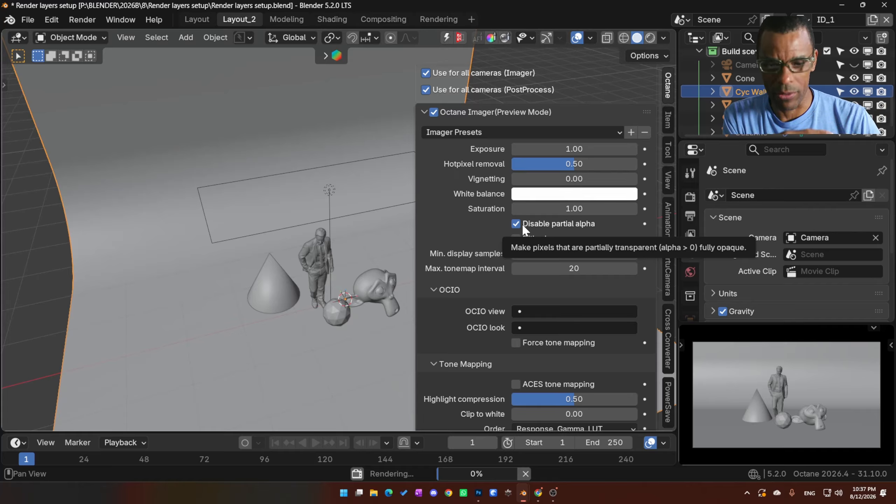
Step: Switch to Photoshop, inspect the monkey head's transparency up close in the Beauty ID_005 document, and return to Blender
left_click(479, 492)
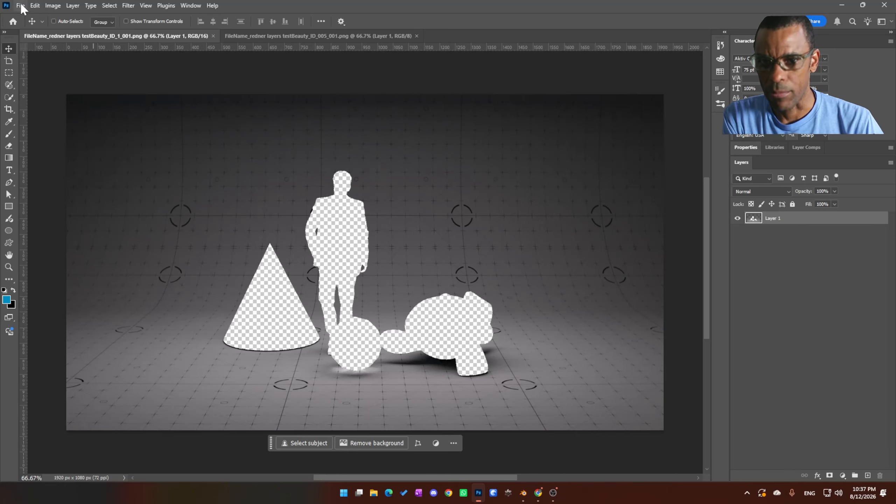
left_click(252, 36)
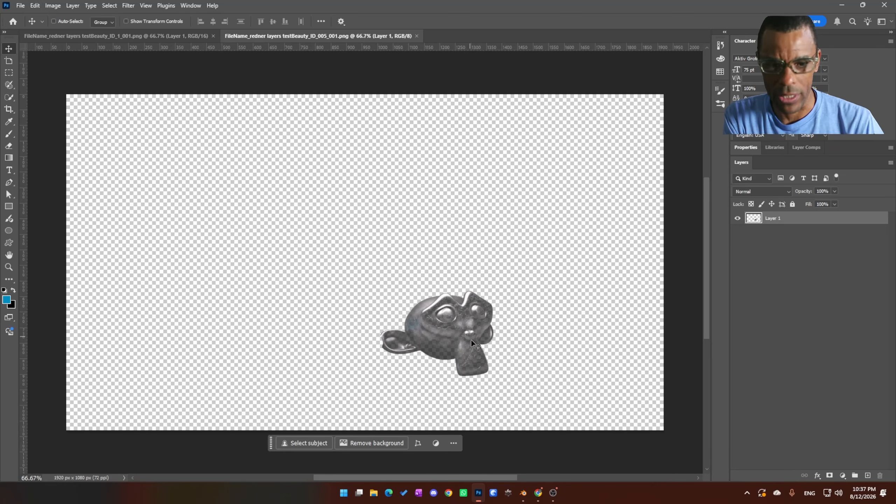
scroll(472, 341, "up", 3)
scroll(468, 351, "down", 2)
scroll(472, 343, "up", 2)
scroll(473, 346, "up", 5, "ctrl")
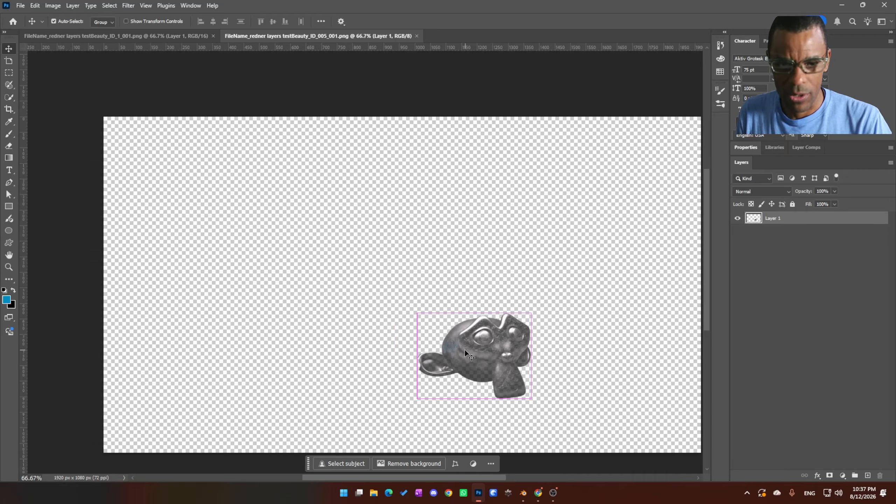
scroll(466, 346, "up", 5, "alt")
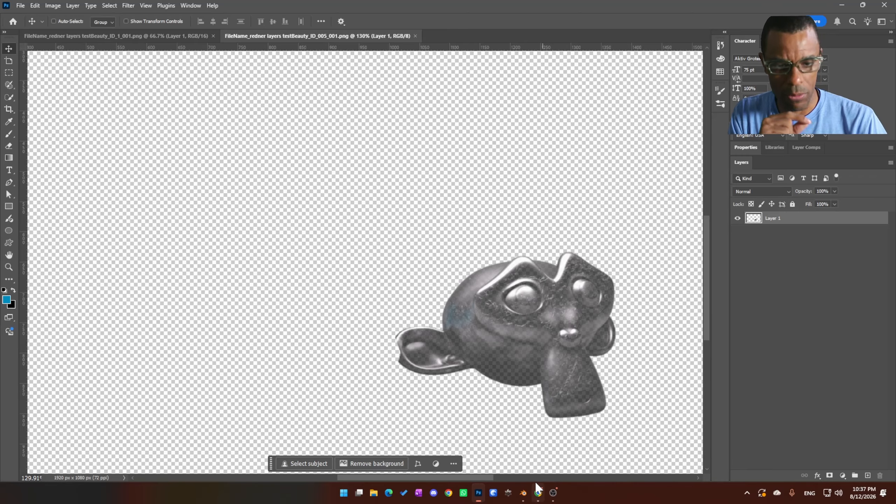
mouse_move(528, 493)
left_click(475, 426)
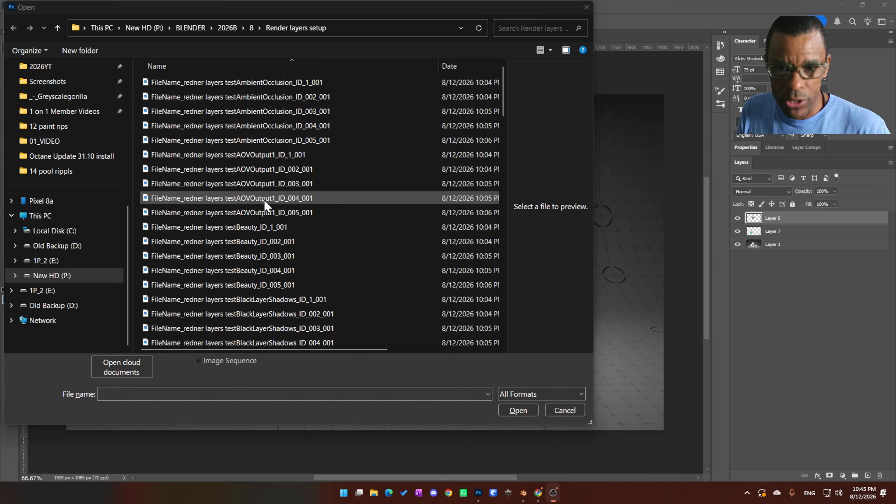
Step: Look through the exported pass PNGs in the Render layers setup folder, from AmbientOcclusion through ZDepth, in Photoshop's file selection dialog
scroll(268, 209, "down", 10)
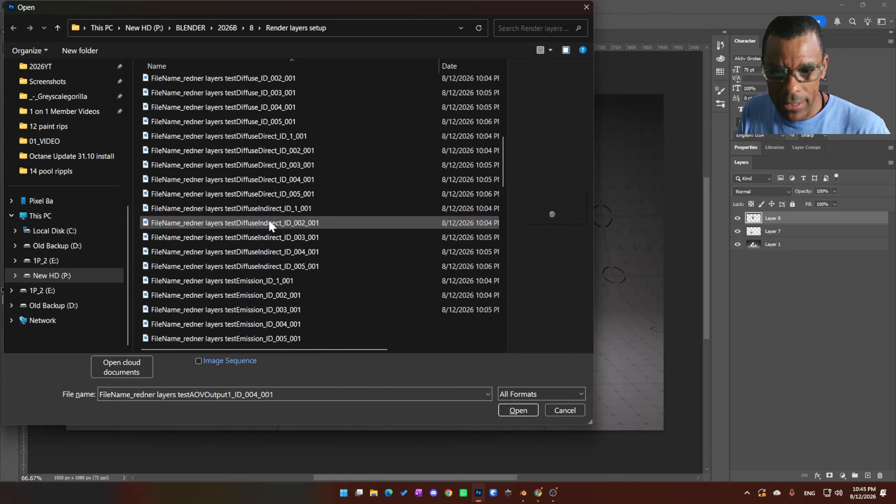
scroll(262, 267, "down", 11)
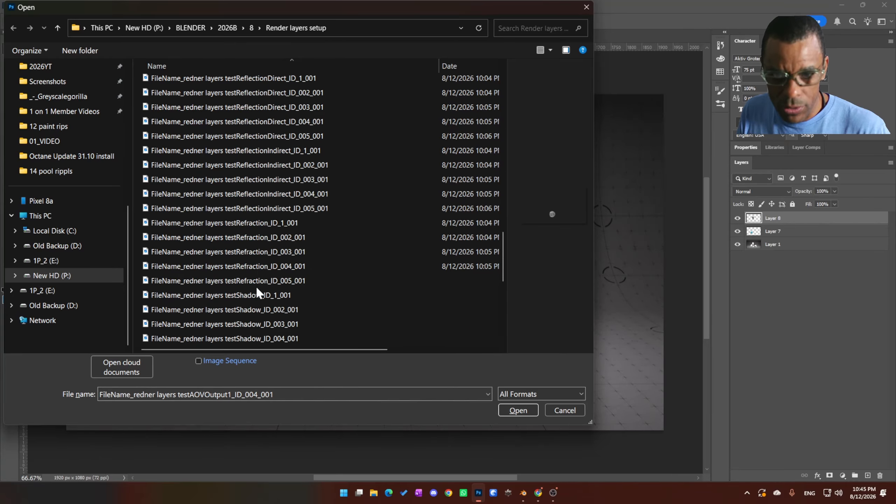
scroll(261, 300, "down", 5)
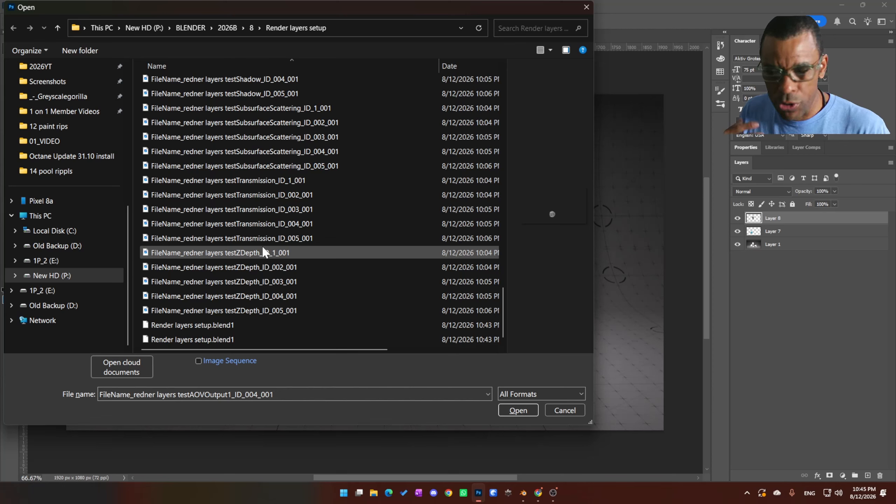
scroll(262, 245, "up", 2)
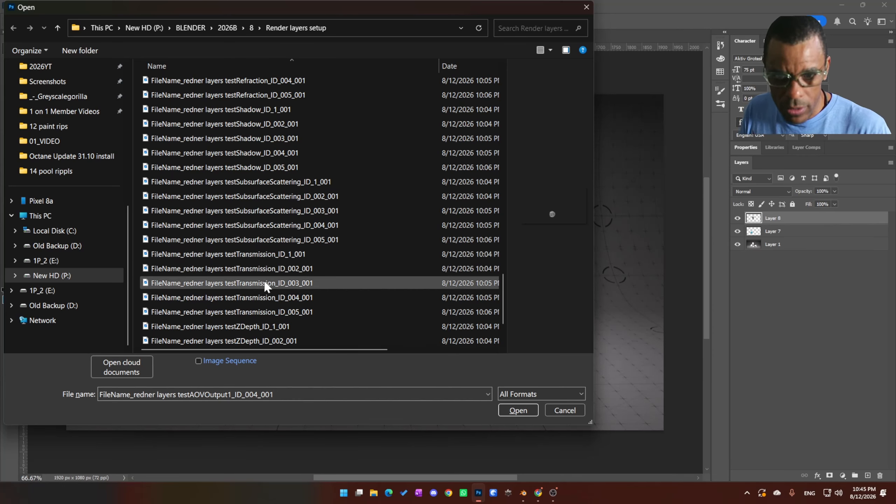
scroll(265, 279, "up", 1)
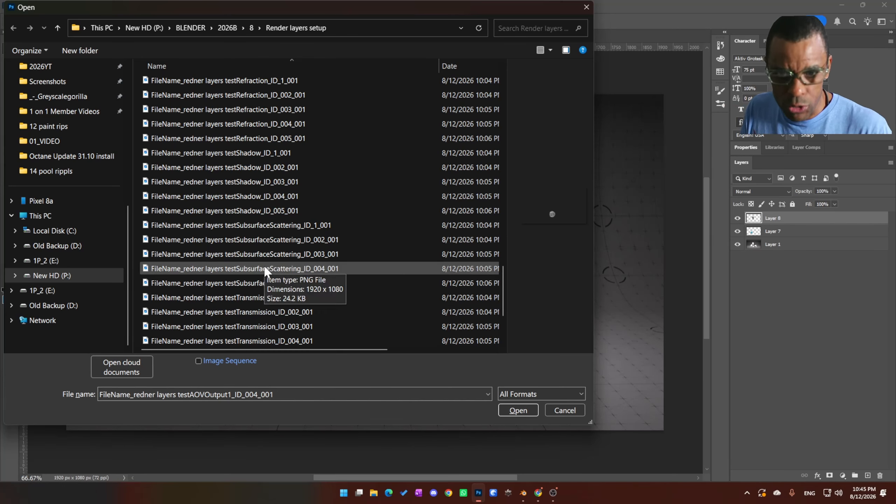
scroll(272, 248, "up", 3)
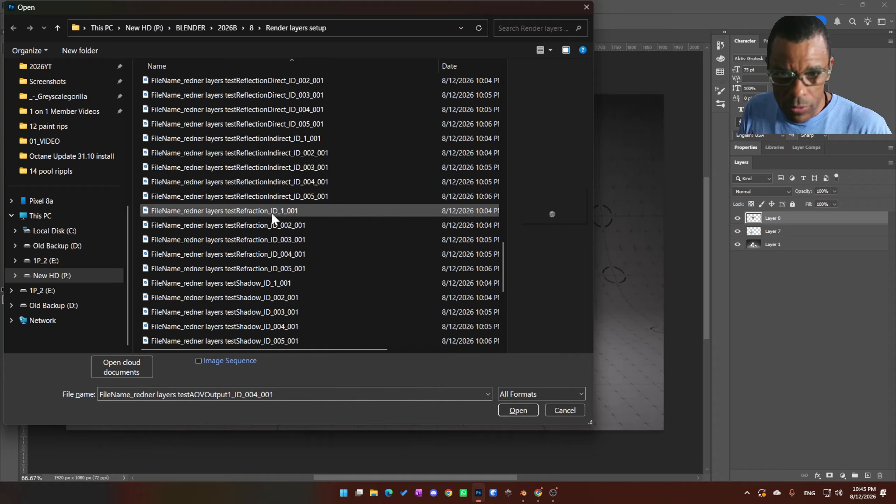
scroll(273, 211, "up", 4)
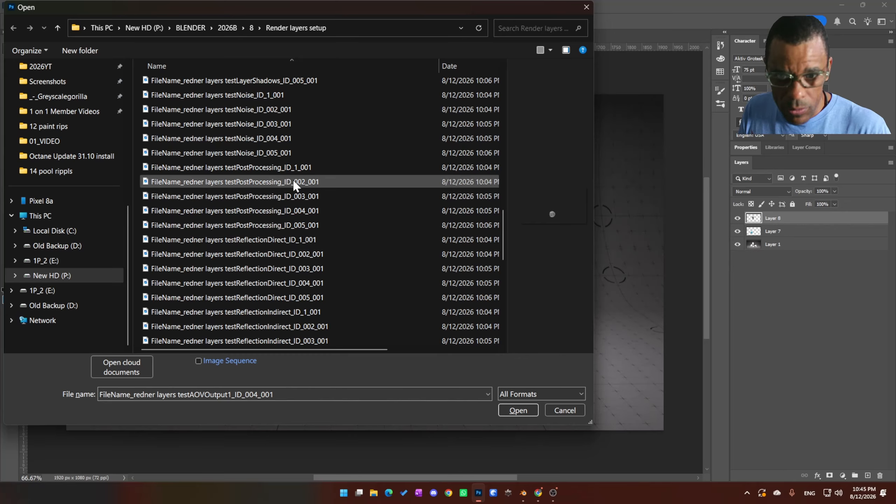
scroll(293, 178, "up", 2)
scroll(293, 181, "up", 2)
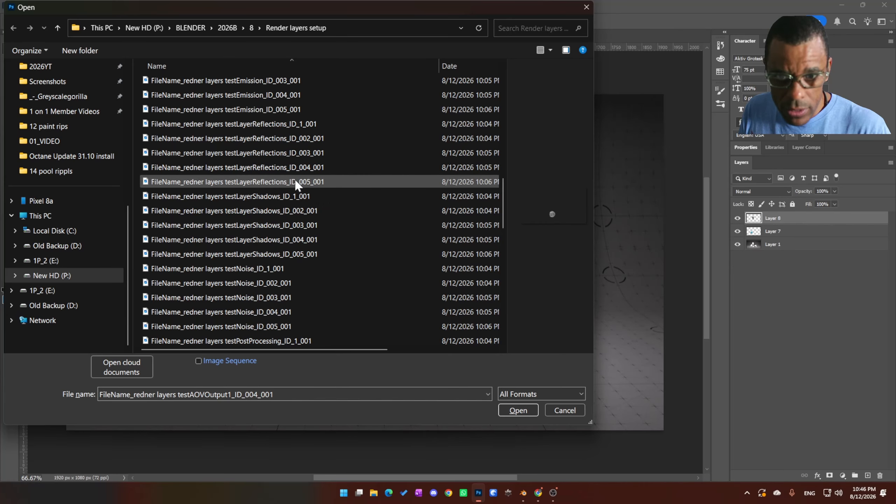
scroll(297, 179, "up", 2)
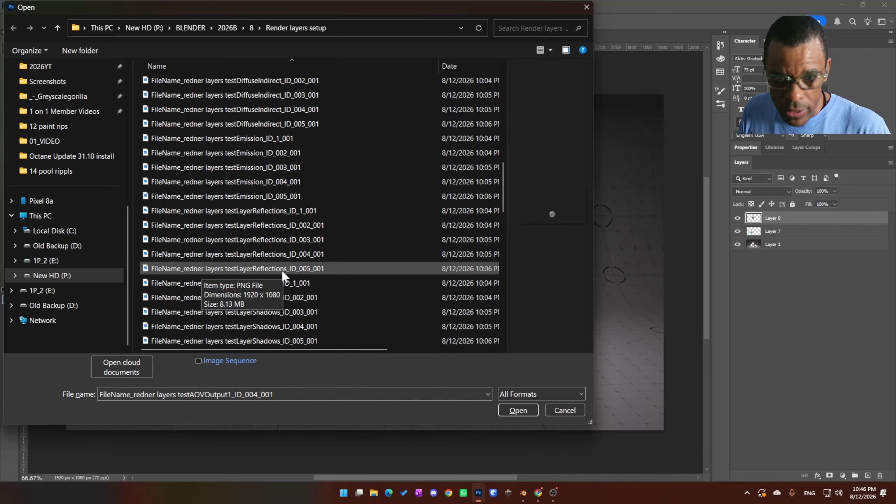
scroll(298, 296, "down", 4)
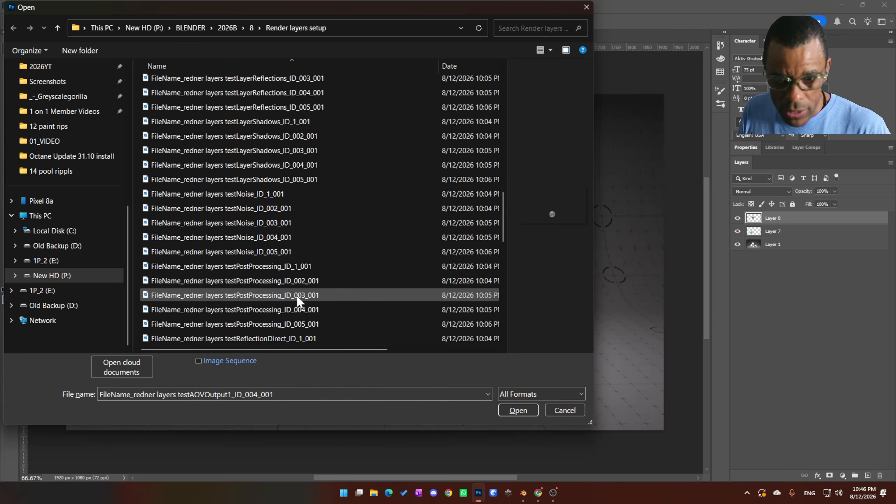
scroll(297, 298, "down", 7)
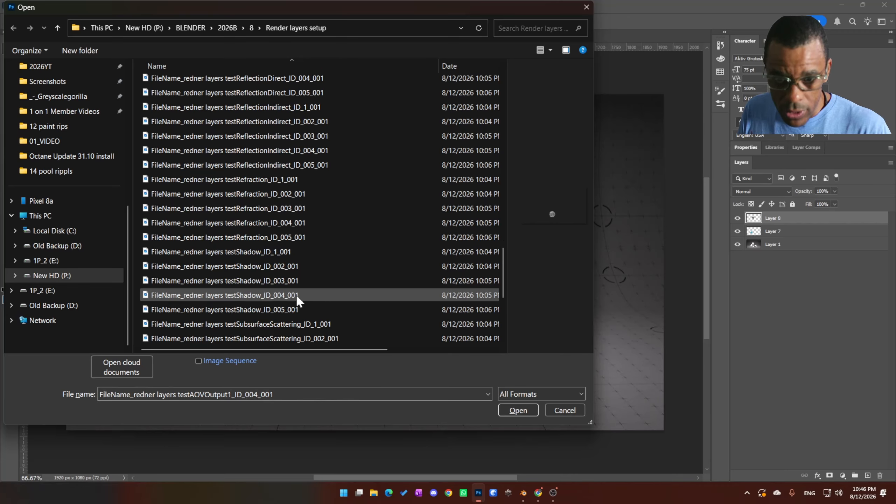
scroll(296, 297, "down", 5)
scroll(278, 270, "up", 5)
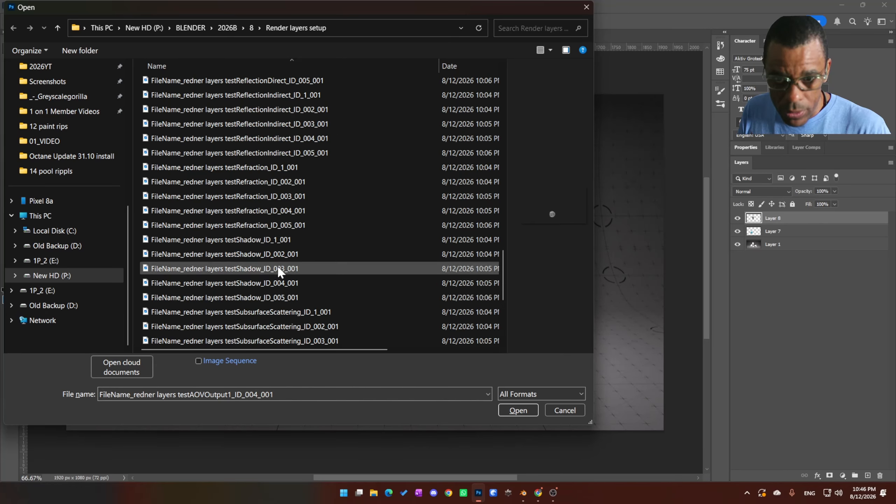
scroll(283, 265, "up", 20)
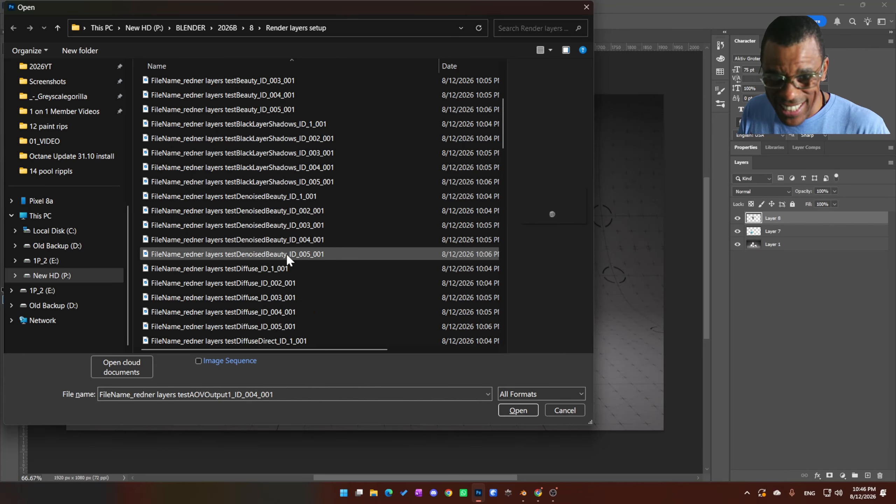